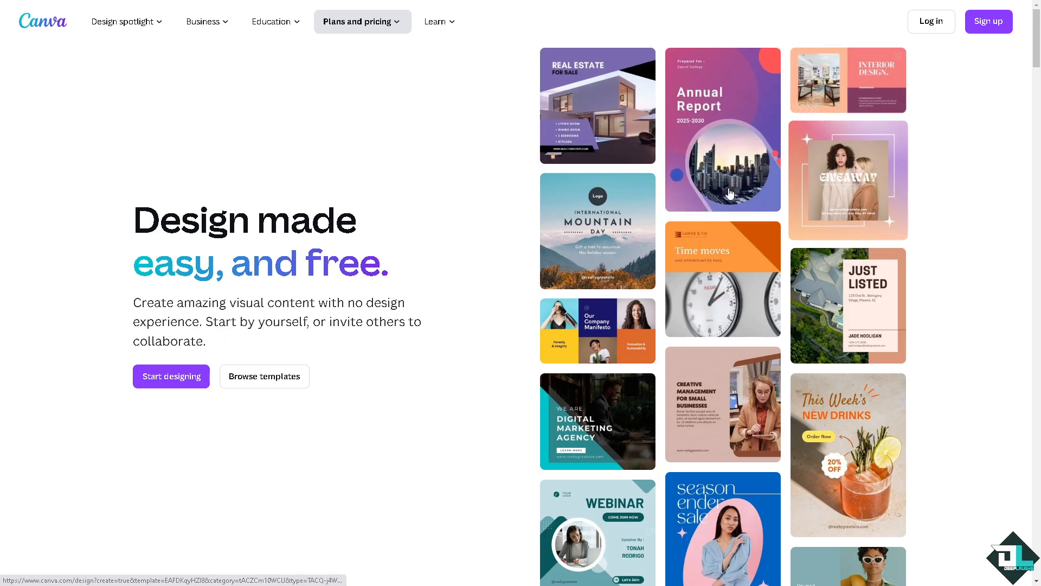
# - Open the sign-up form and choose to continue another way
pyautogui.click(986, 30)
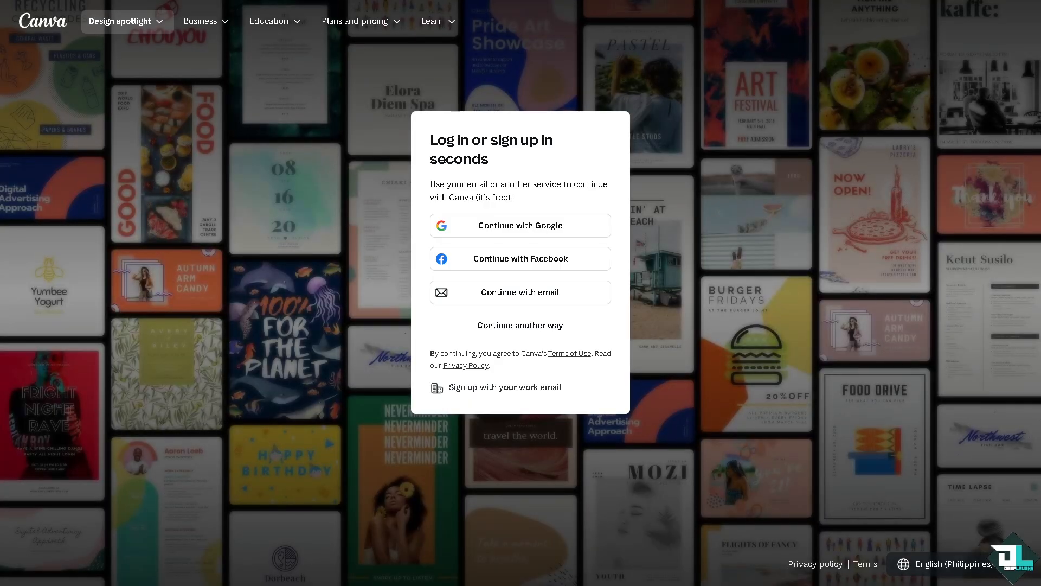
pyautogui.click(514, 328)
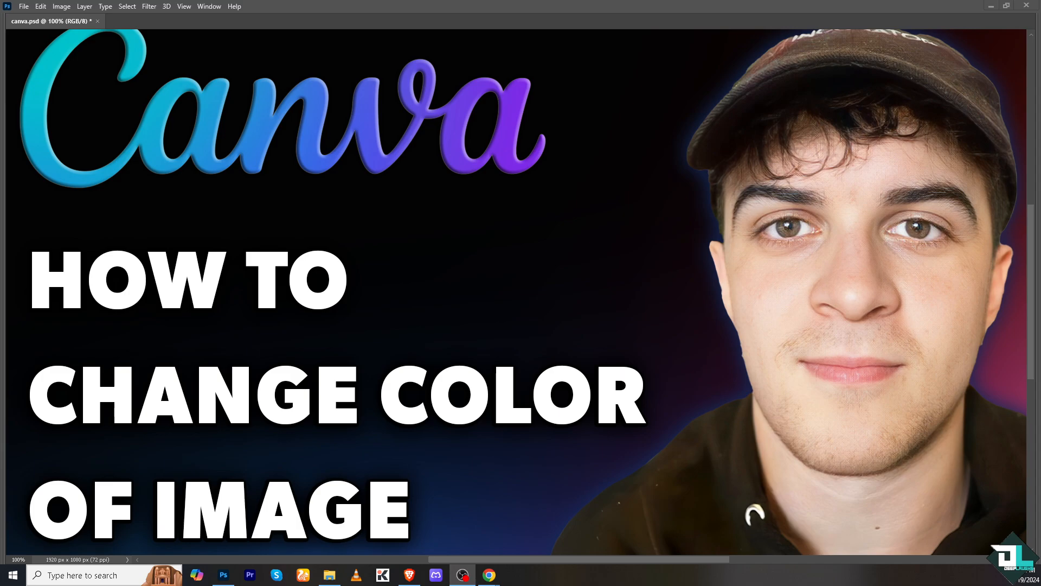
pyautogui.click(198, 220)
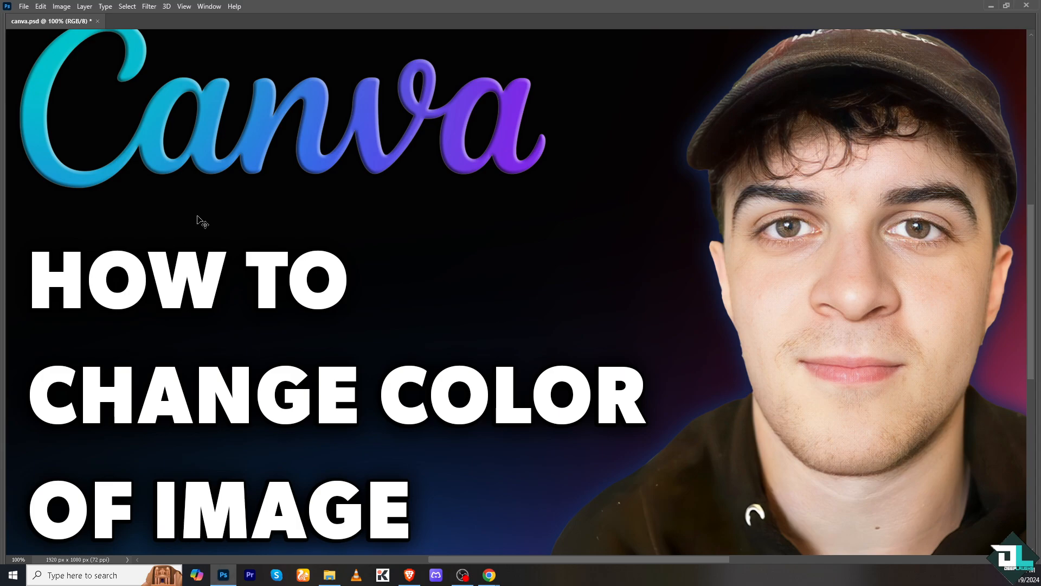
pyautogui.hotkey('ctrl', '-')
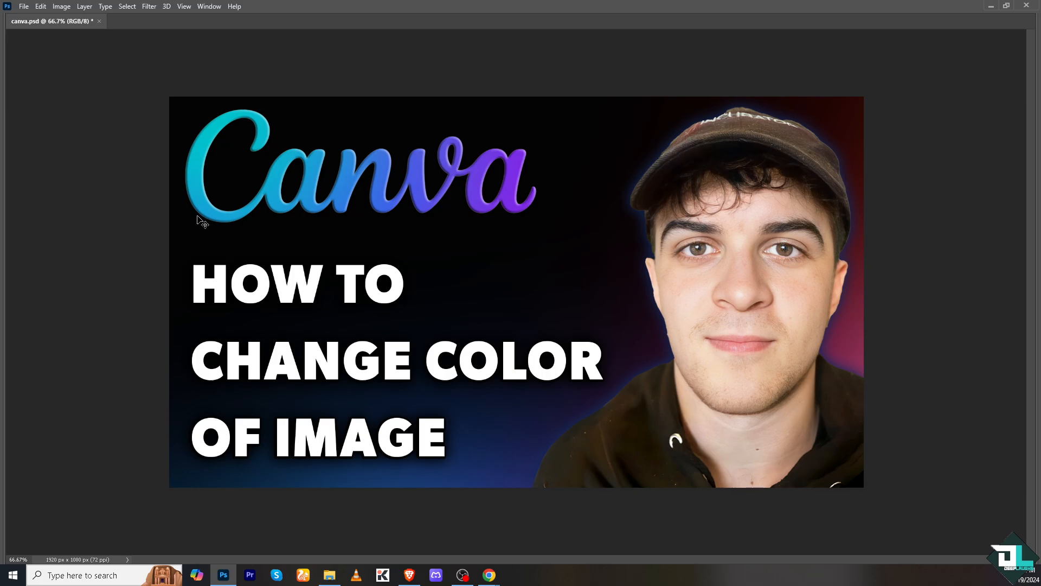
pyautogui.hotkey('ctrl', '+')
pyautogui.hotkey('ctrl', '-')
pyautogui.hotkey('ctrl', '+')
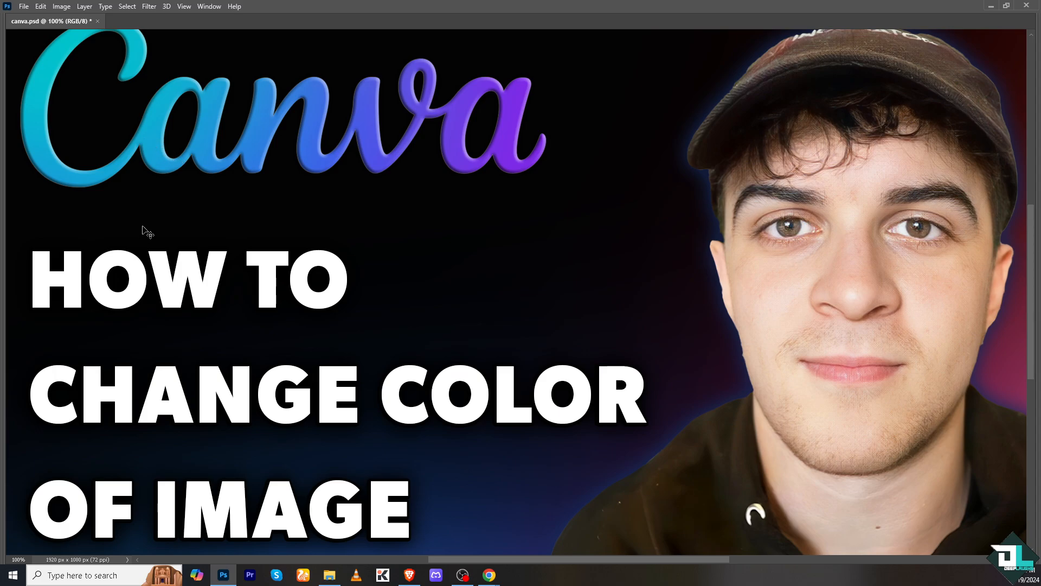
pyautogui.hotkey('ctrl', '-')
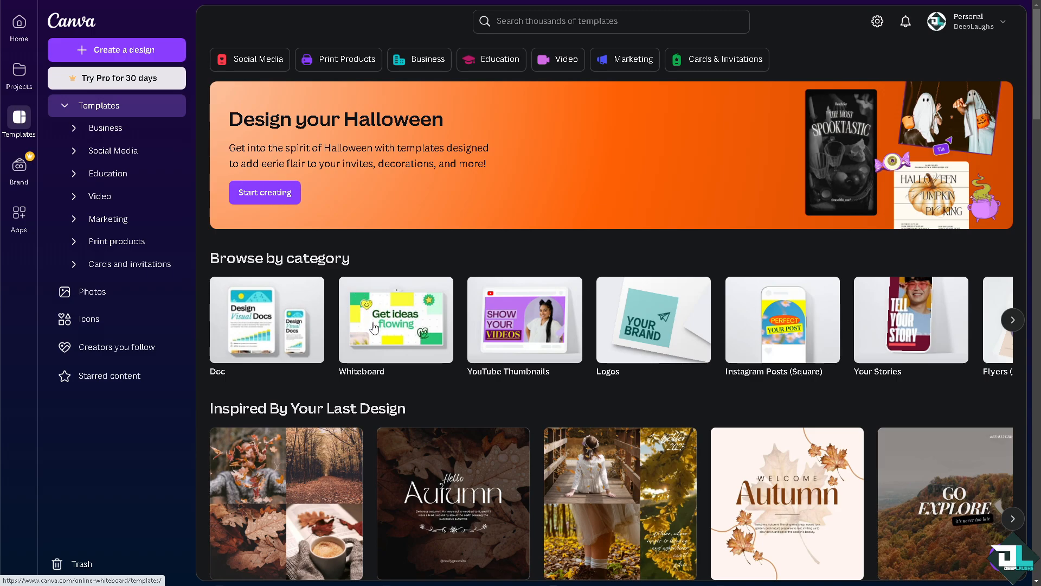
# - Open a YouTube thumbnail design and add the uploaded "How to Change Color of Image" picture to its blank page
pyautogui.click(517, 331)
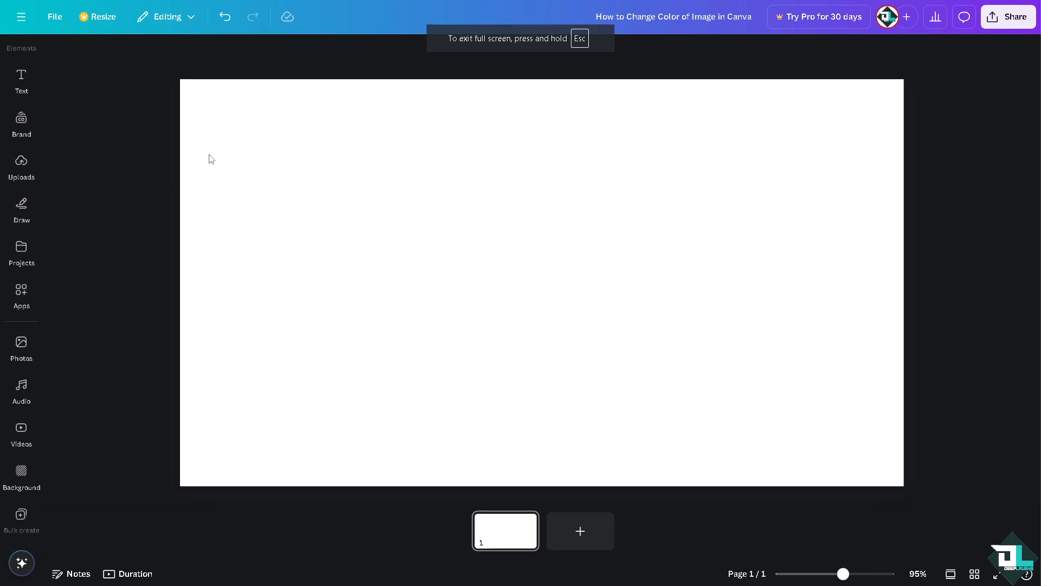
pyautogui.click(22, 165)
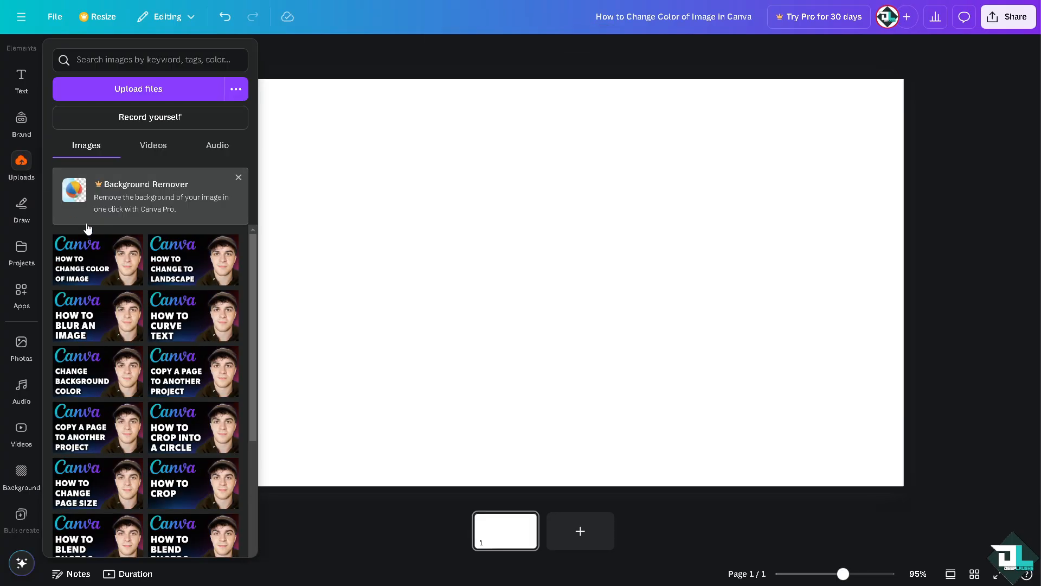
pyautogui.click(76, 262)
pyautogui.click(352, 130)
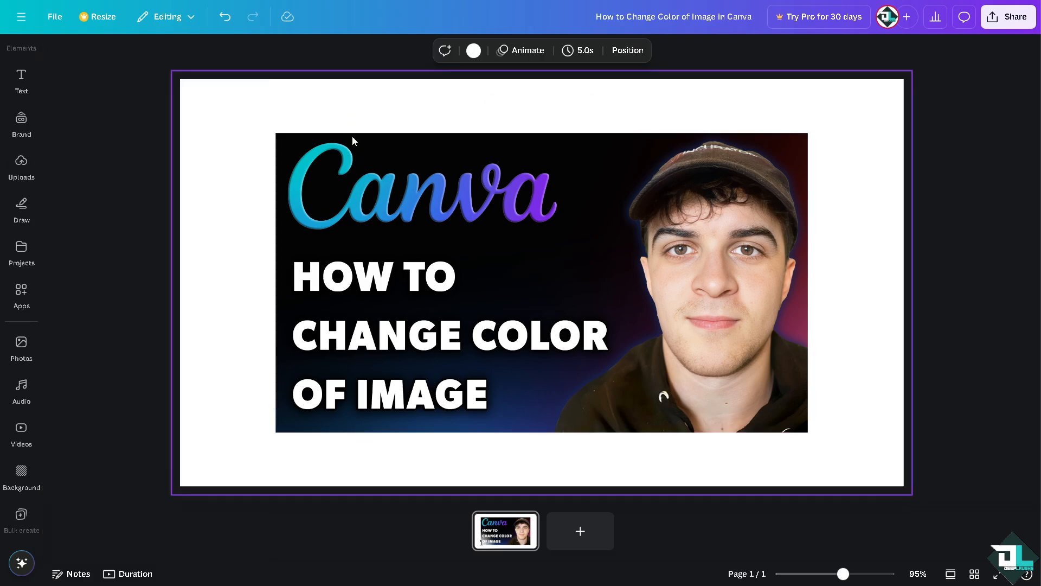
# - Enlarge the placed picture from its corners until it covers the whole page
pyautogui.click(352, 141)
pyautogui.moveTo(275, 133); pyautogui.dragTo(176, 88)
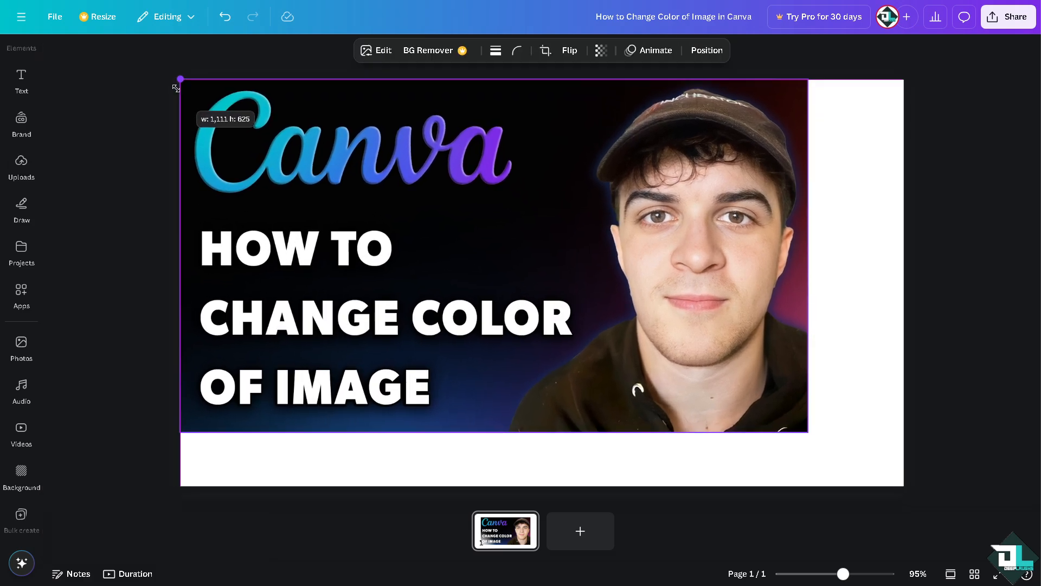
pyautogui.moveTo(807, 432); pyautogui.dragTo(916, 475)
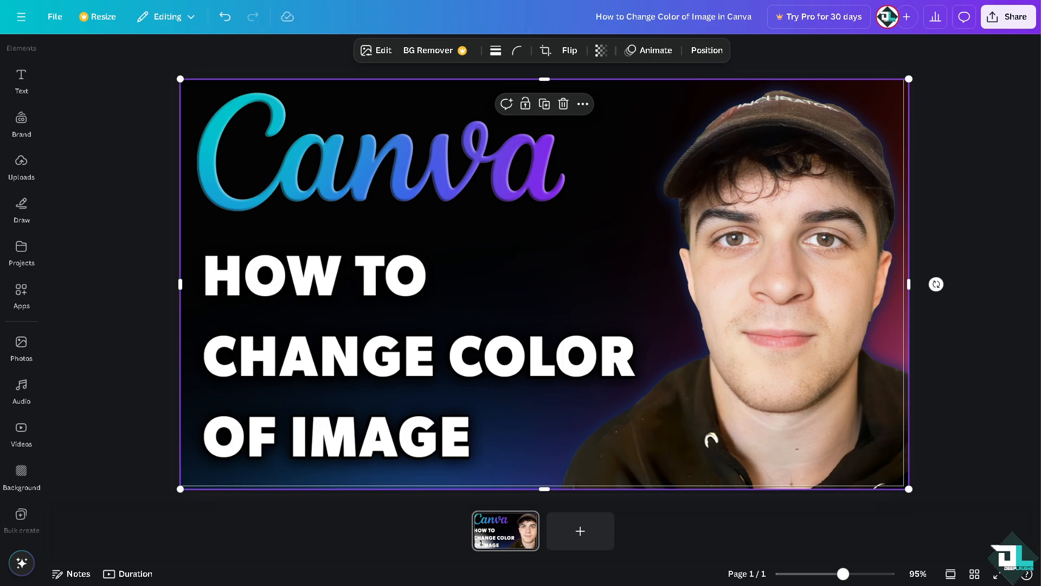
# - Open the picture's editing options, look through the Magic Studio tools and start Magic Edit
pyautogui.click(390, 51)
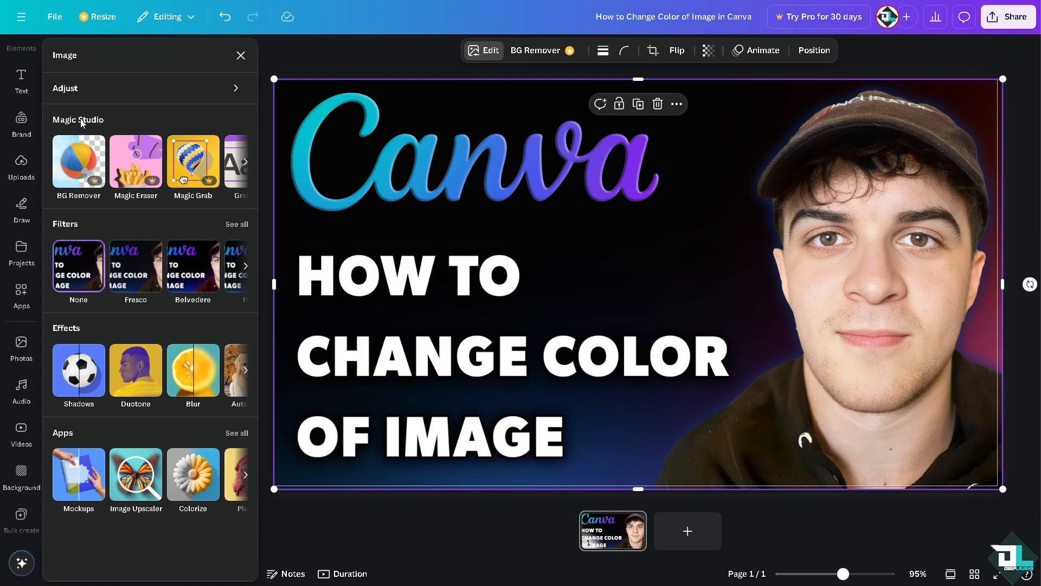
pyautogui.click(246, 162)
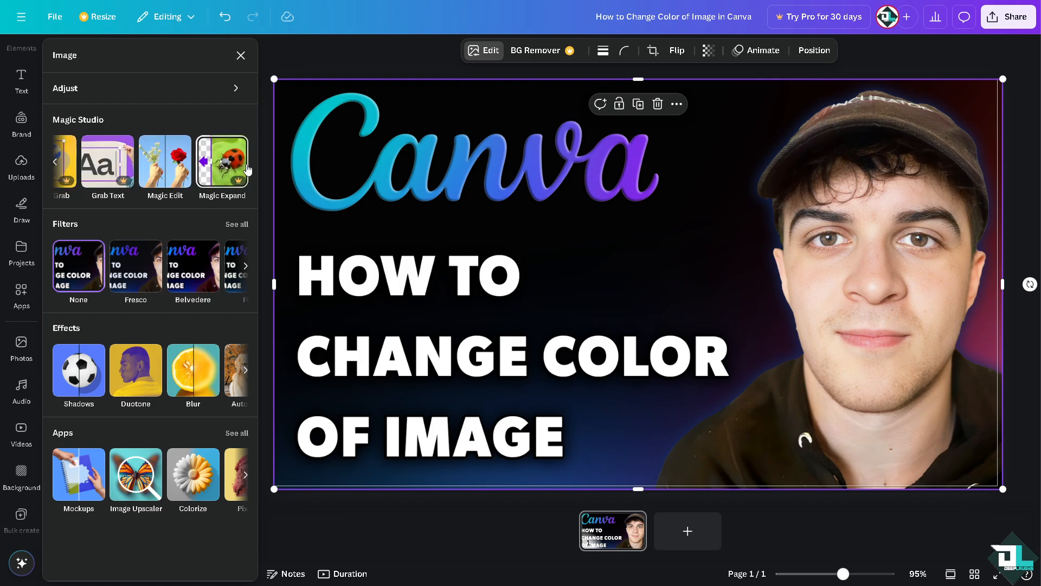
pyautogui.click(55, 165)
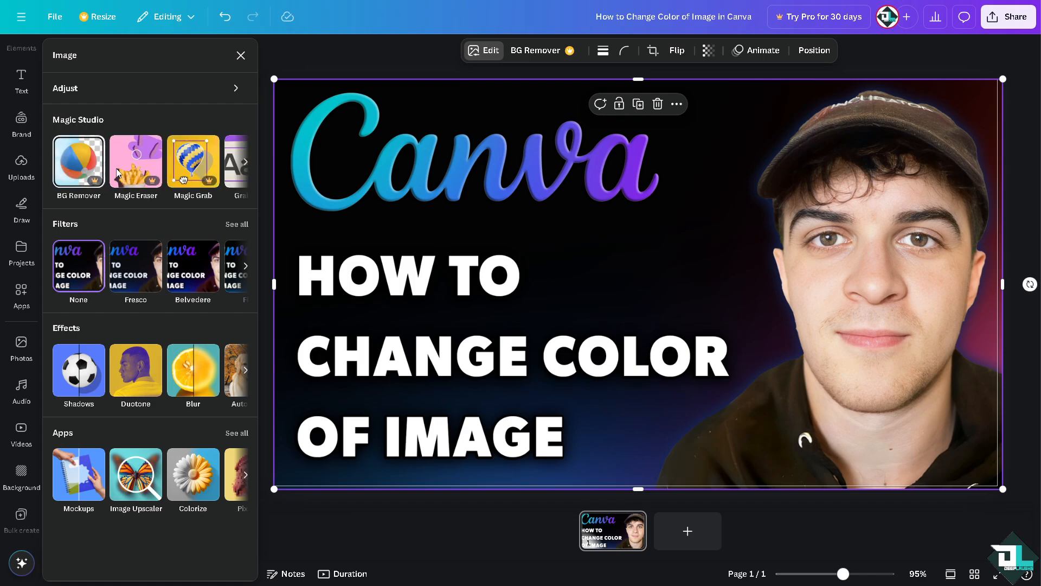
pyautogui.click(246, 165)
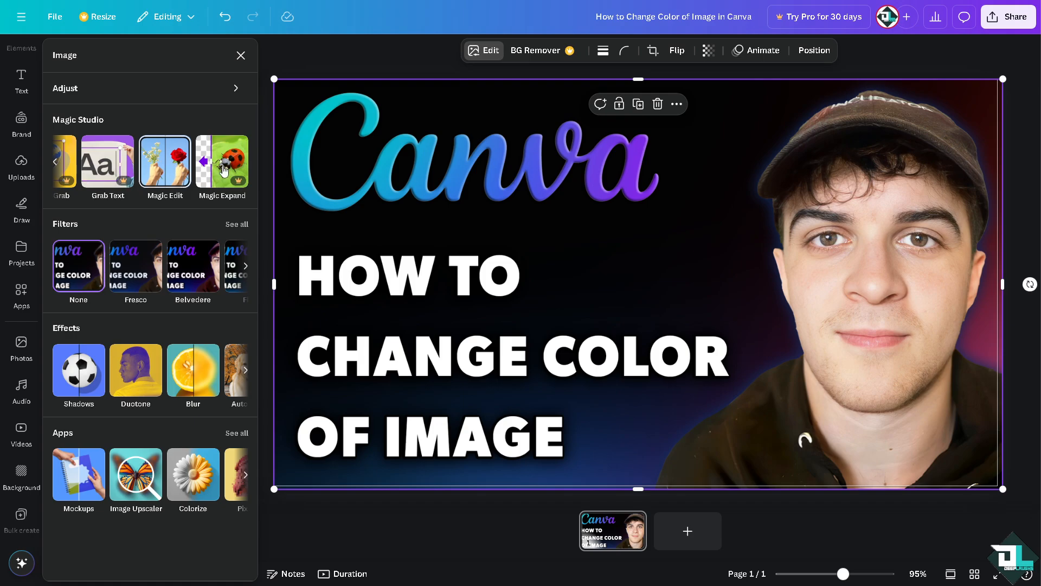
pyautogui.click(179, 170)
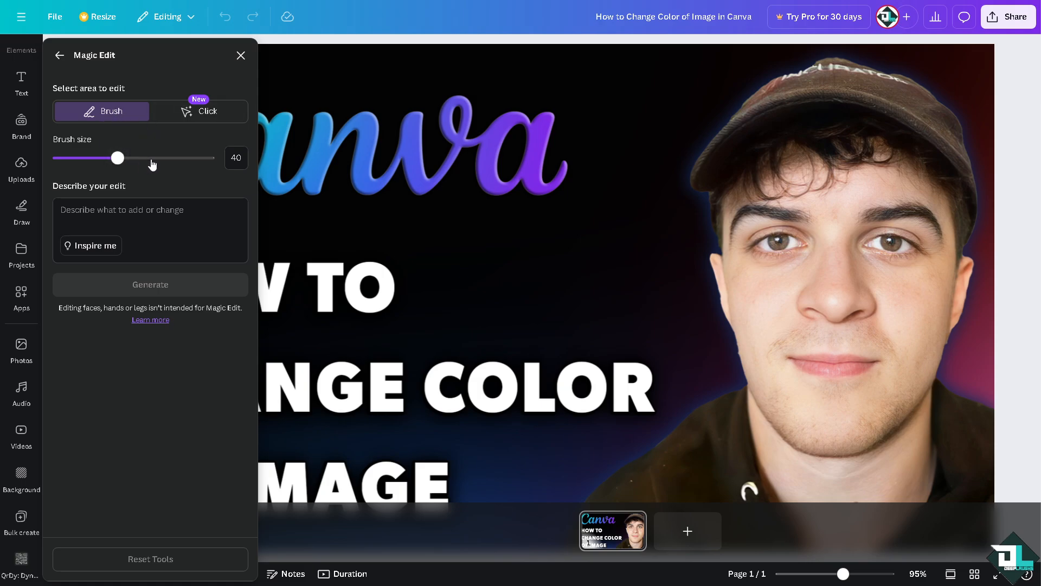
# - Set the Magic Edit brush size to 24 and paint over the first "n" of the Canva logo
pyautogui.moveTo(144, 165)
pyautogui.mouseDown()
pyautogui.moveTo(212, 168)
pyautogui.moveTo(95, 157)
pyautogui.mouseUp()
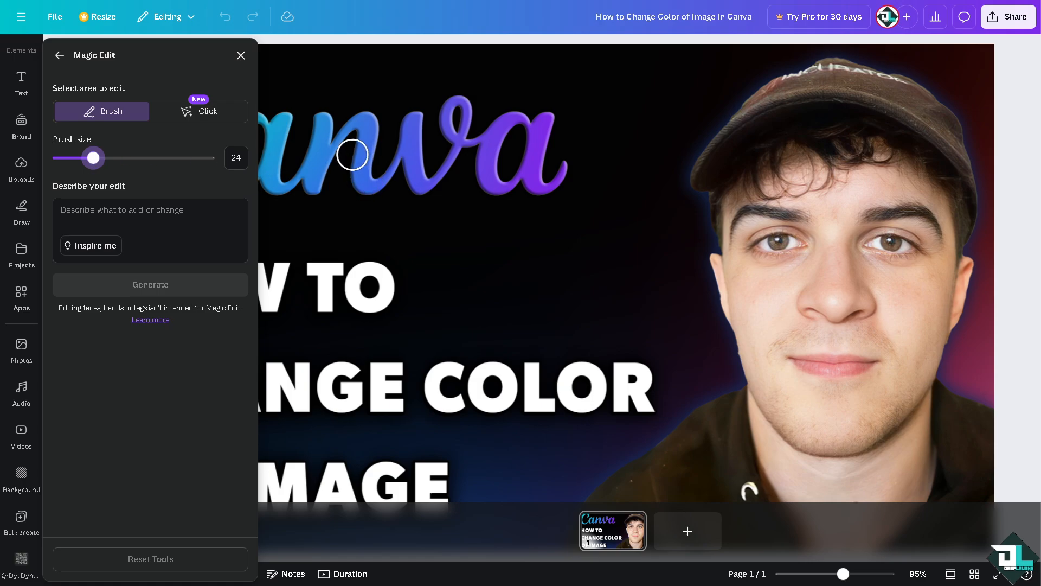
pyautogui.click(321, 151)
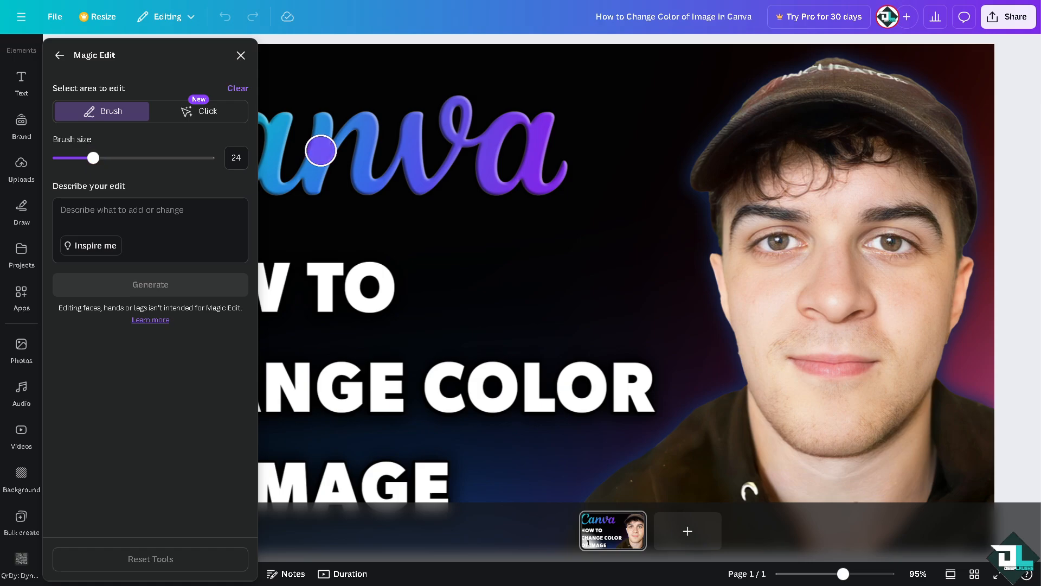
pyautogui.moveTo(321, 151); pyautogui.dragTo(300, 198)
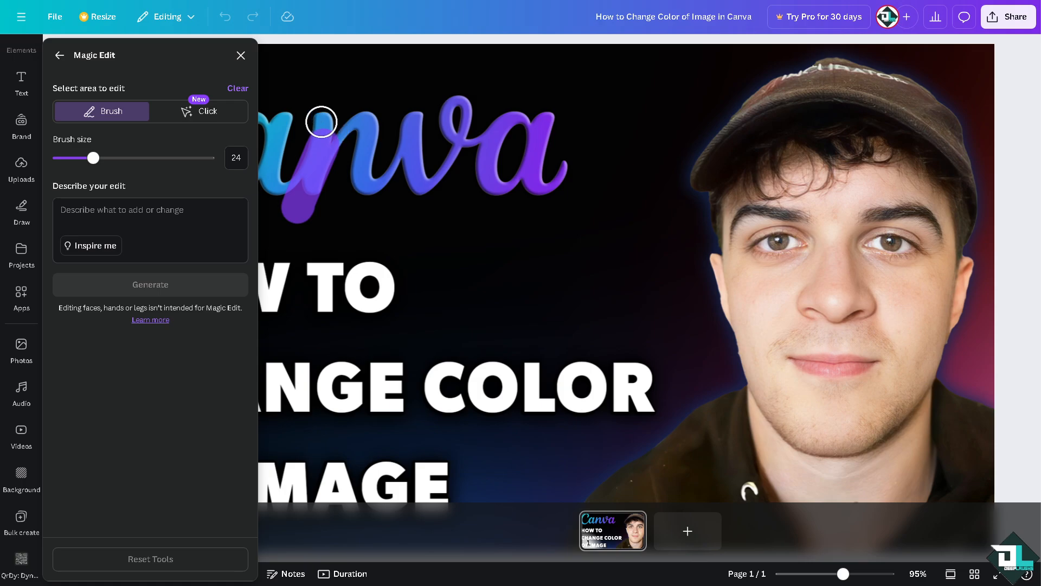
pyautogui.click(322, 121)
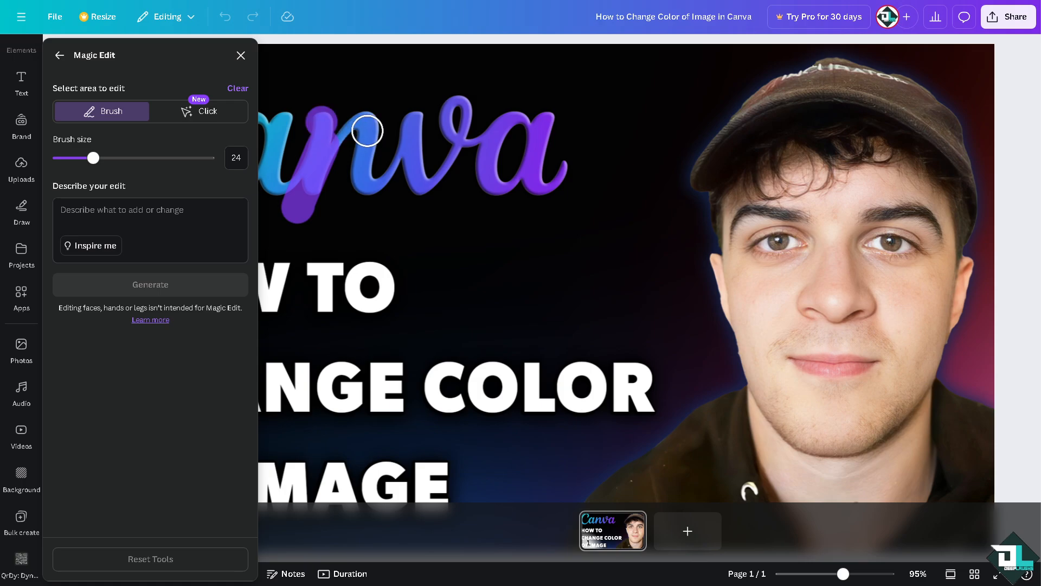
pyautogui.click(363, 126)
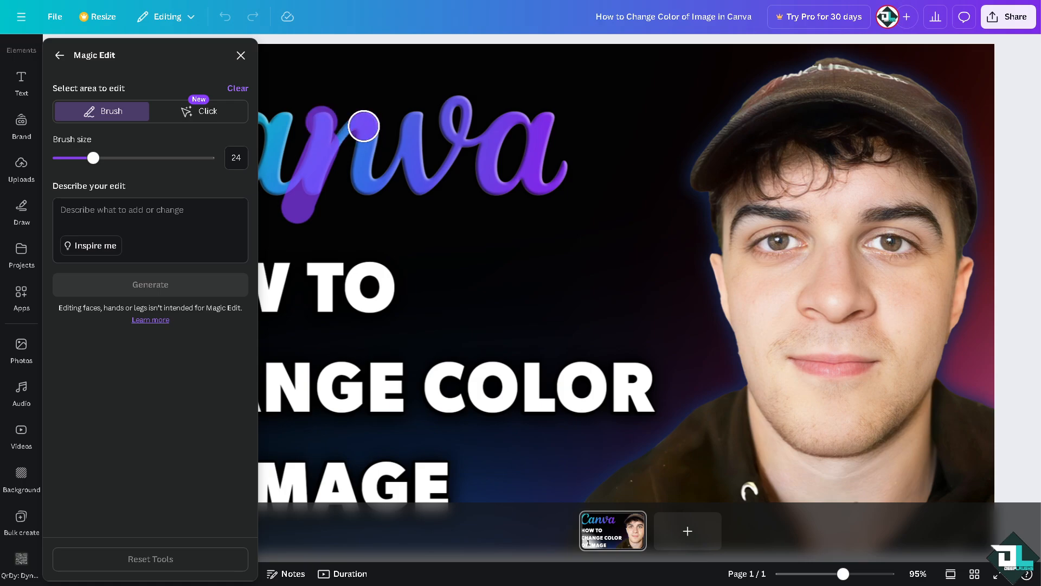
pyautogui.moveTo(363, 126); pyautogui.dragTo(262, 196)
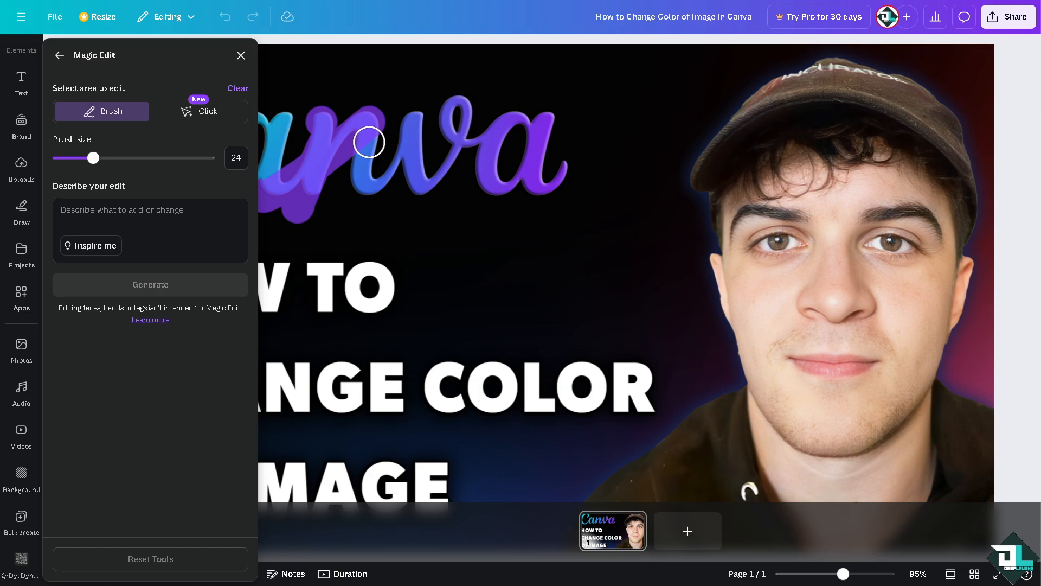
pyautogui.moveTo(368, 142); pyautogui.dragTo(361, 216)
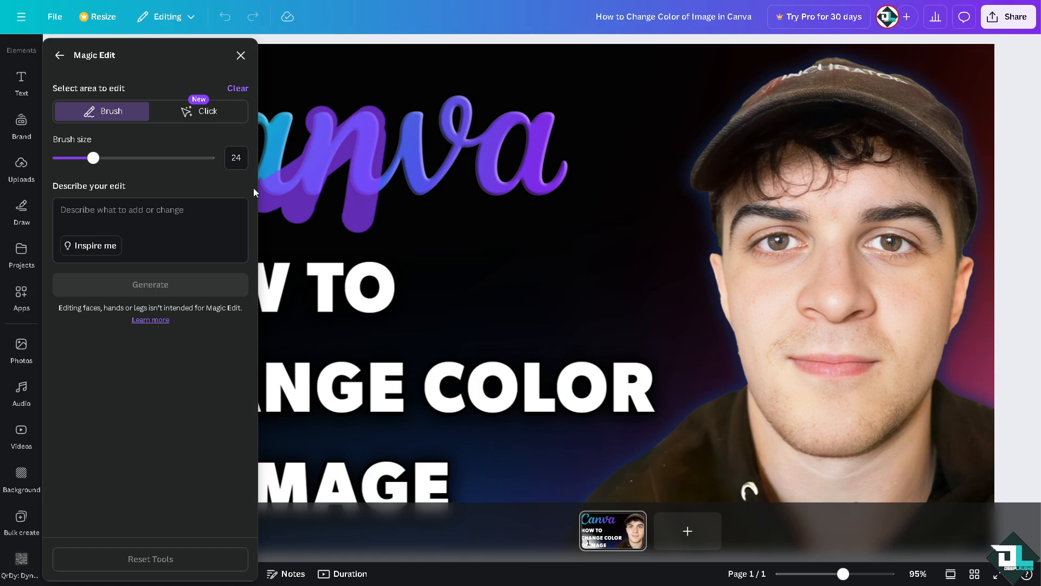
# - Describe the edit as "Change Color to Red", generate it for the painted letter and return to the image options
pyautogui.click(154, 212)
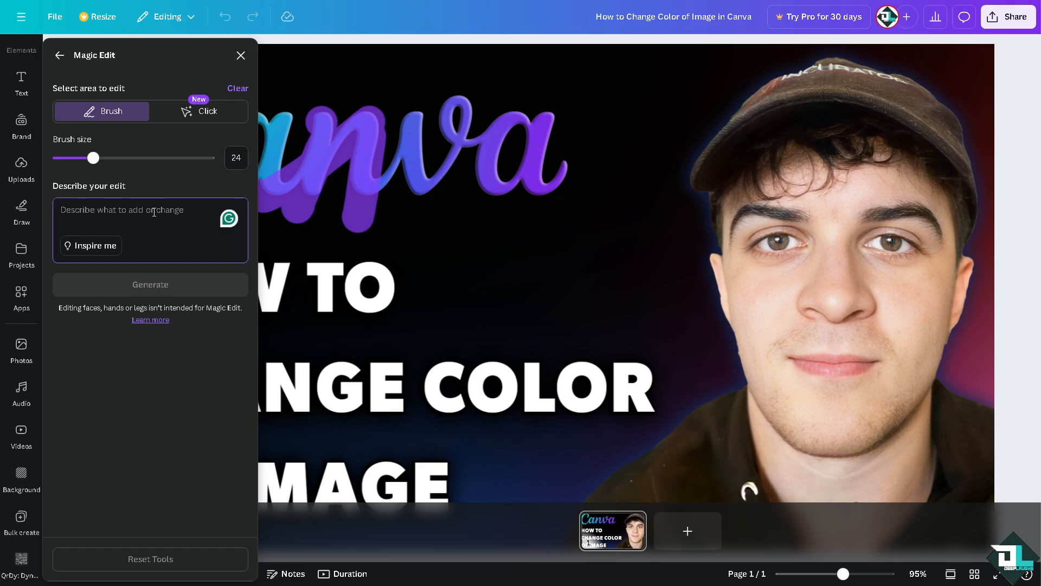
pyautogui.hotkey('ctrl', 'v')
pyautogui.hotkey('ctrl', 'v')
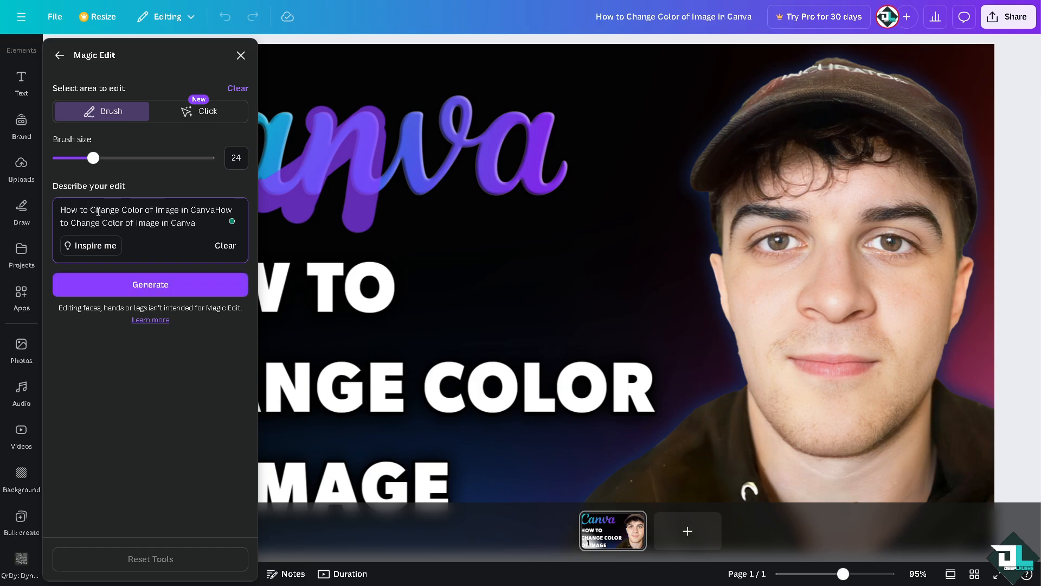
pyautogui.moveTo(93, 207); pyautogui.dragTo(46, 211)
pyautogui.press('BackSpace')
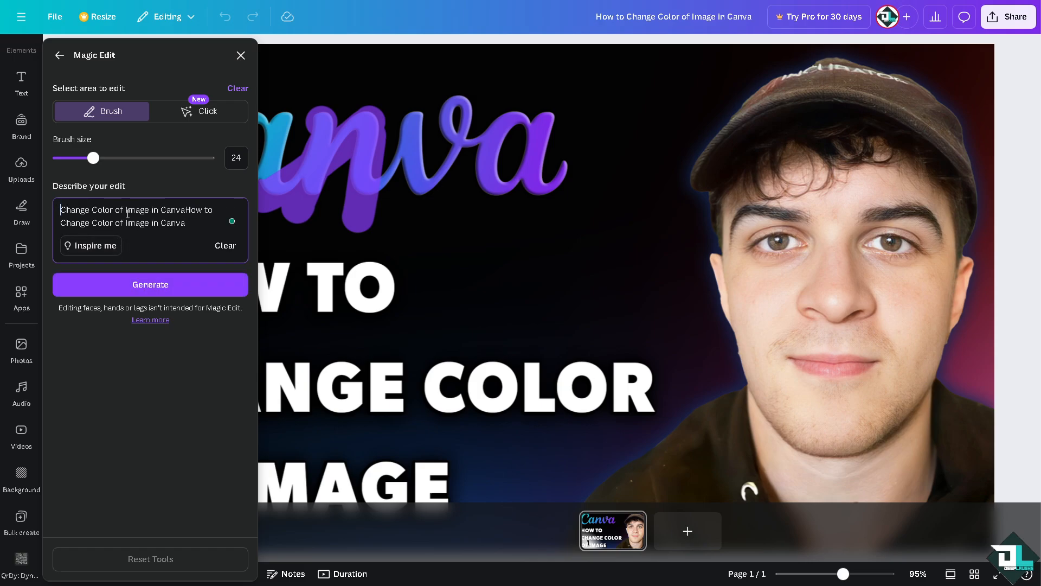
pyautogui.moveTo(118, 211); pyautogui.dragTo(214, 225)
pyautogui.press('BackSpace')
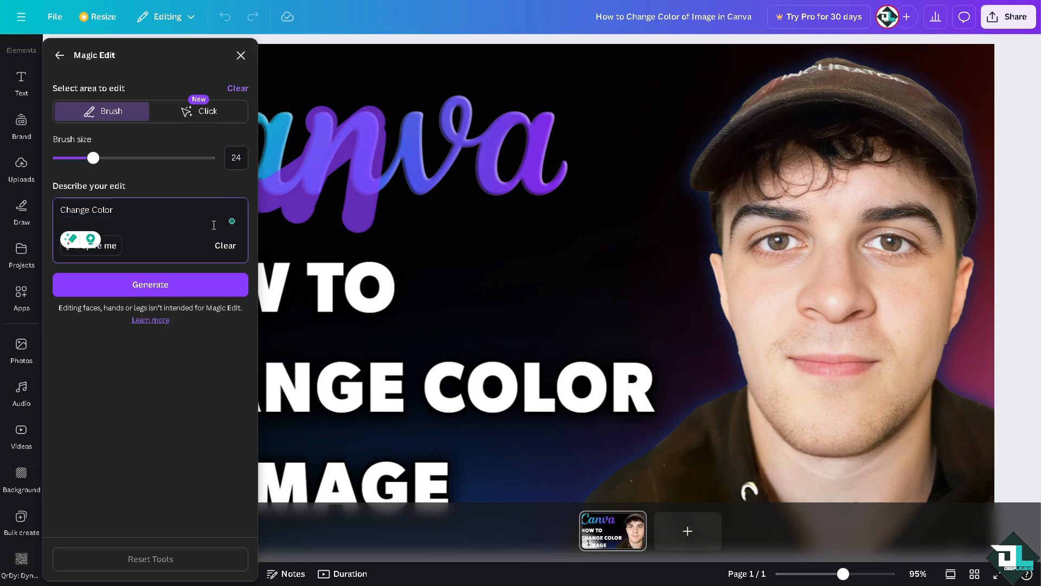
pyautogui.write('to Red')
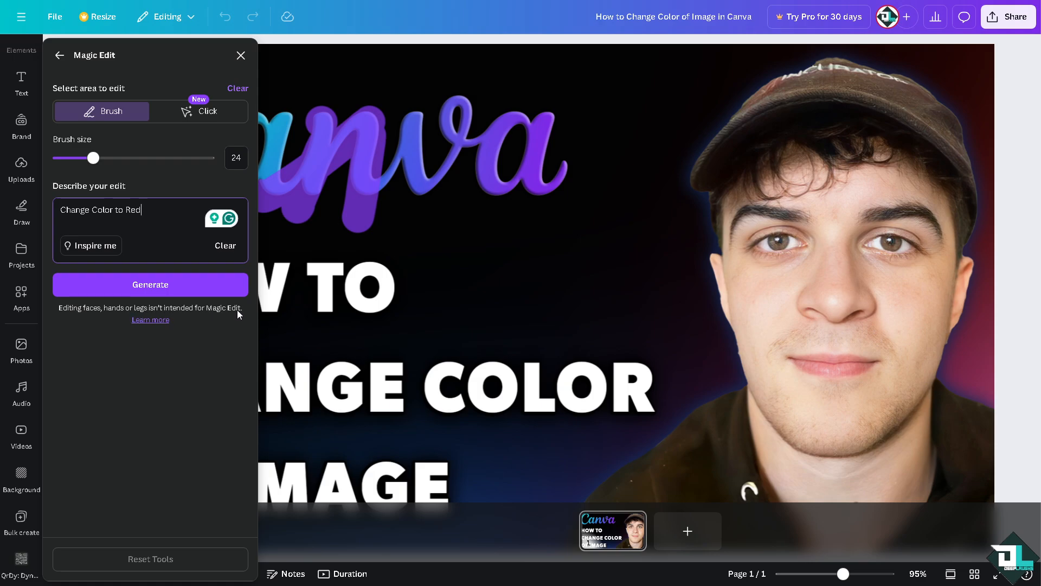
pyautogui.click(152, 291)
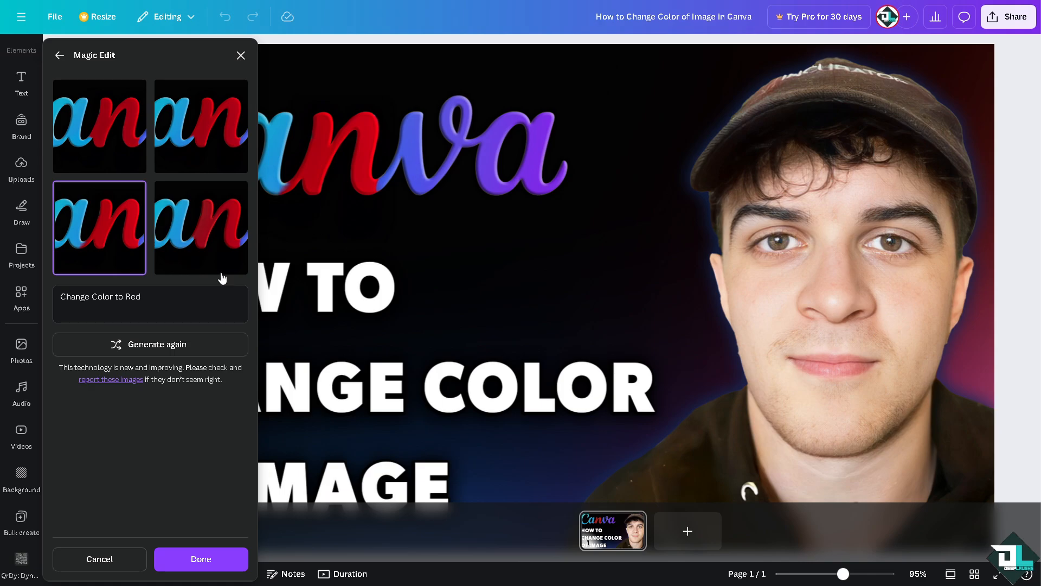
pyautogui.click(58, 55)
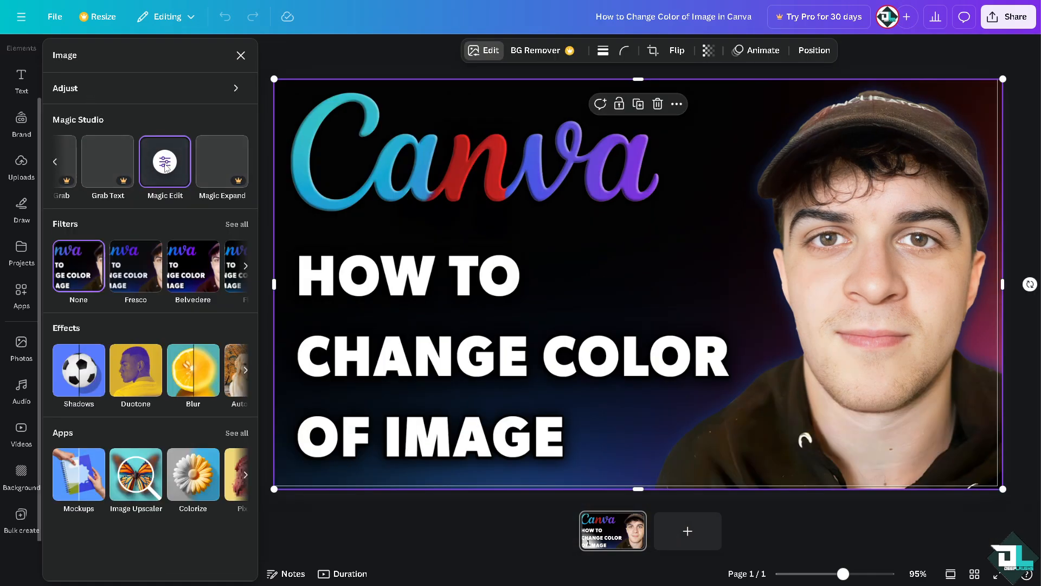
# - Reopen Magic Edit, switch area selection to Click and describe the edit as changing the background color to green
pyautogui.click(165, 167)
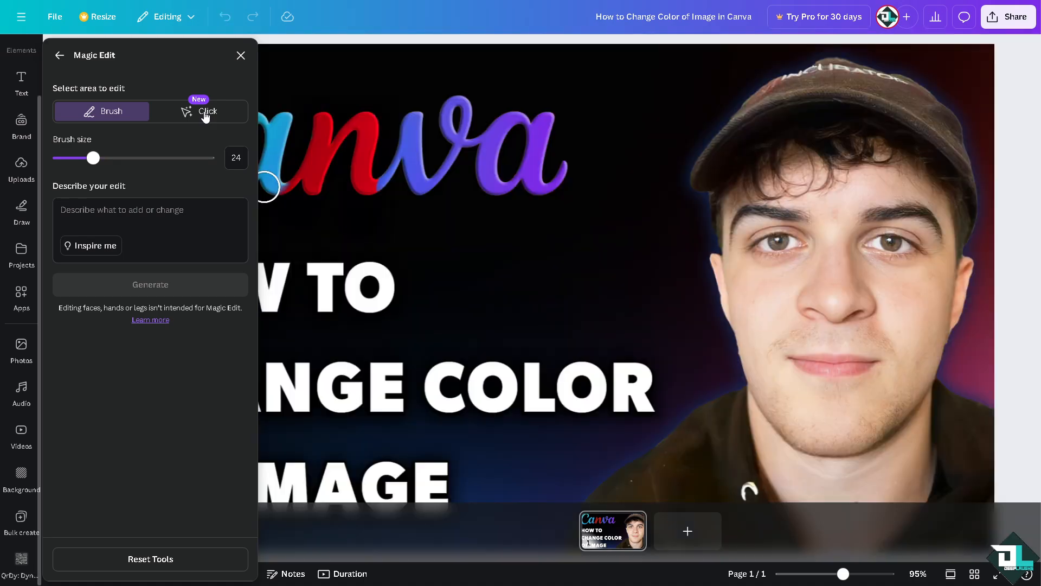
pyautogui.click(203, 113)
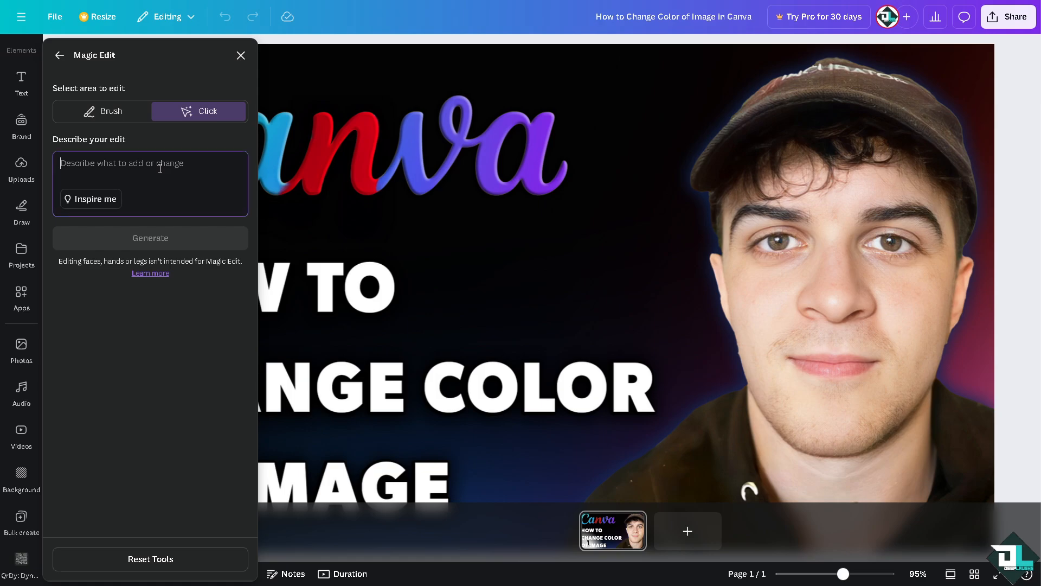
pyautogui.write('Change the back')
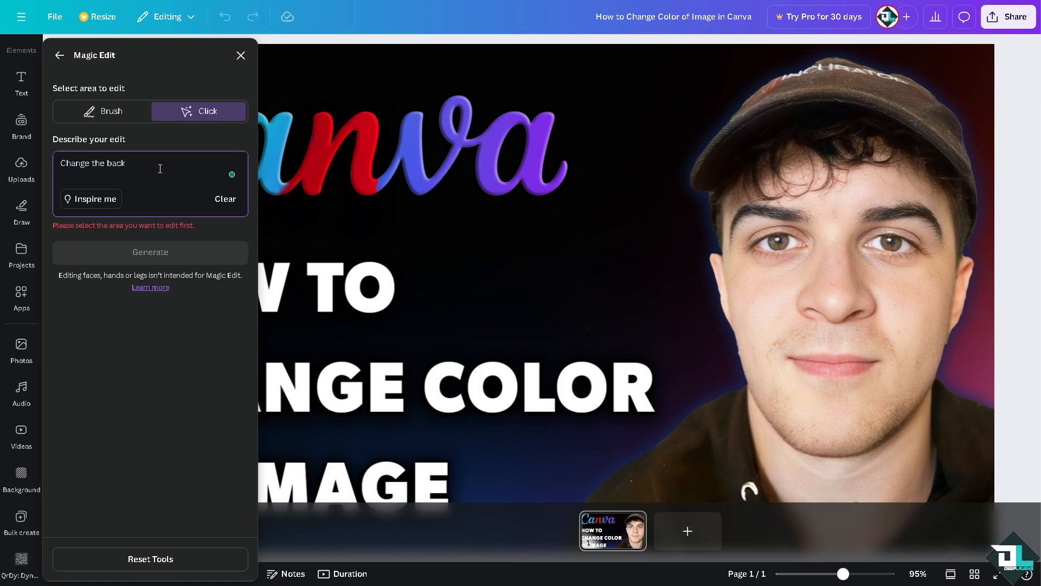
pyautogui.write('ground color to green')
# - Generate the suggested edit "Add an art sculpture" over areas of the logo, face and headline painted at brush size 100
pyautogui.click(93, 204)
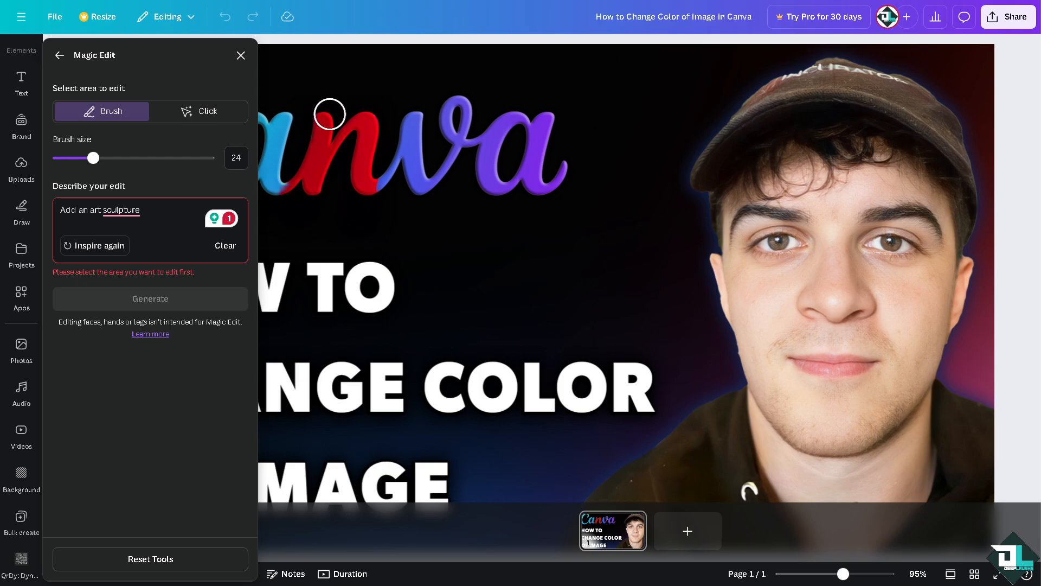
pyautogui.click(216, 162)
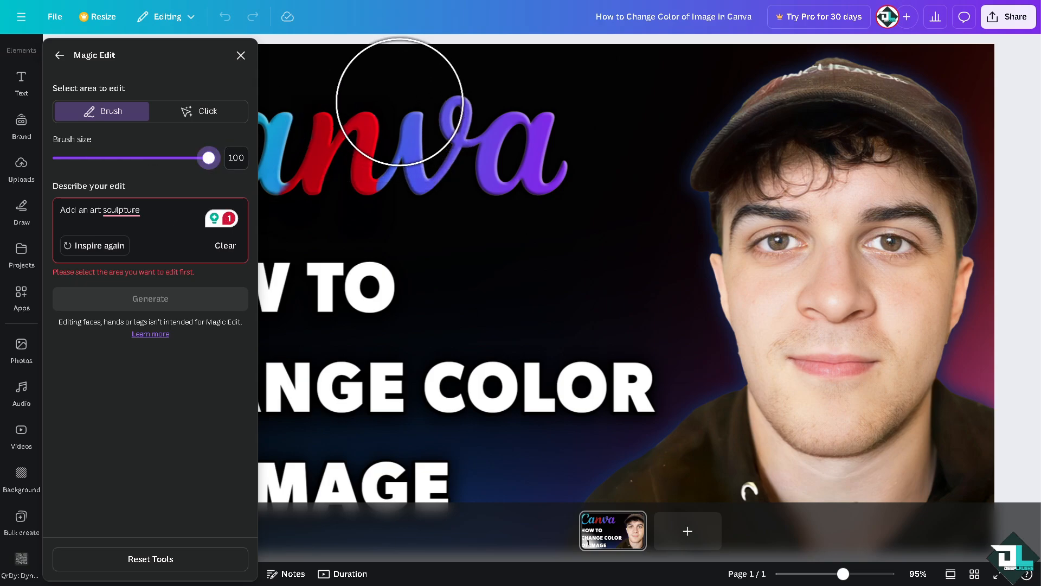
pyautogui.click(398, 96)
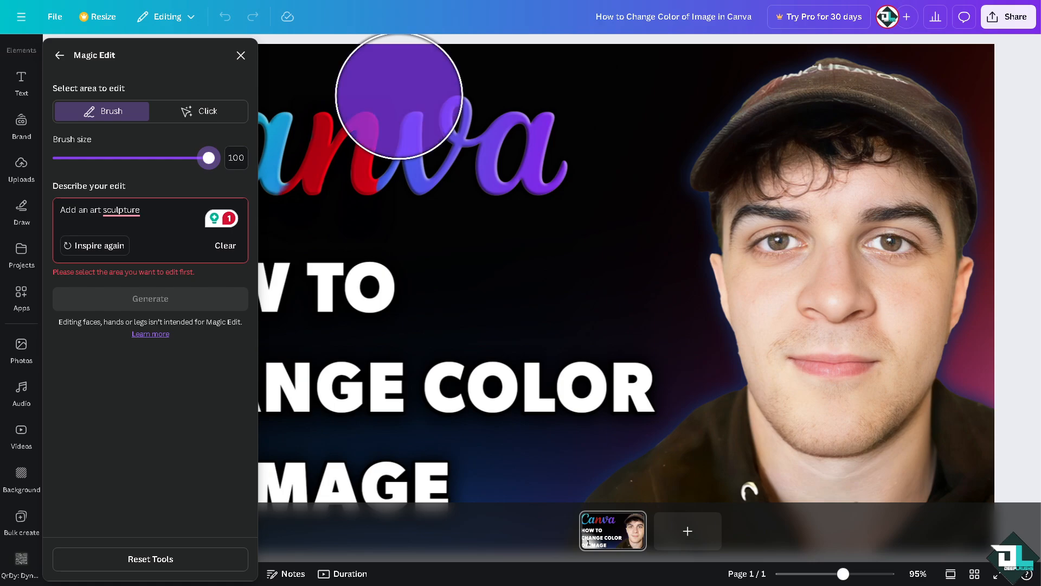
pyautogui.moveTo(398, 96)
pyautogui.mouseDown()
pyautogui.moveTo(749, 155)
pyautogui.moveTo(718, 397)
pyautogui.moveTo(687, 437)
pyautogui.mouseUp()
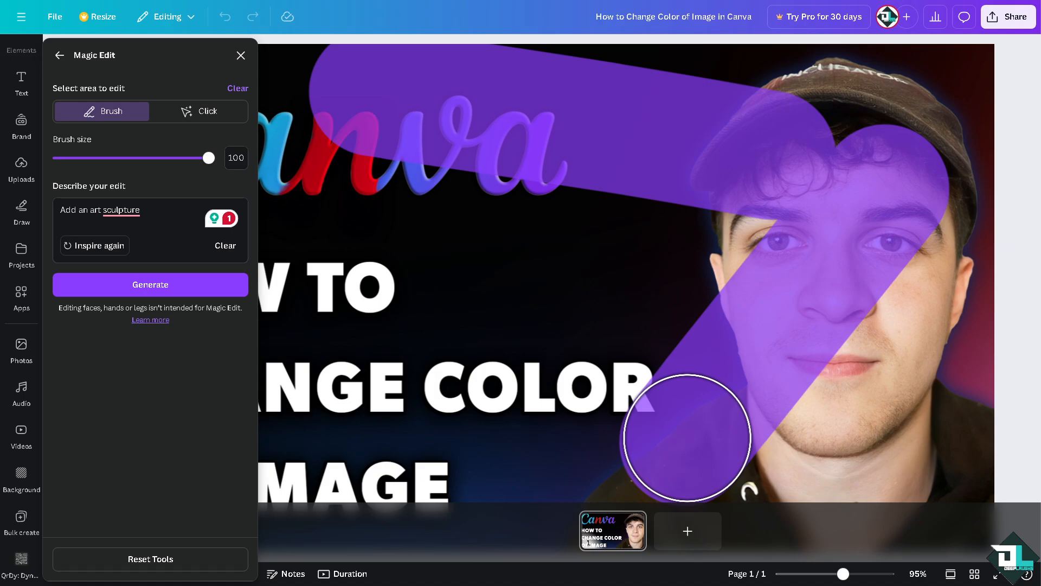
pyautogui.click(445, 328)
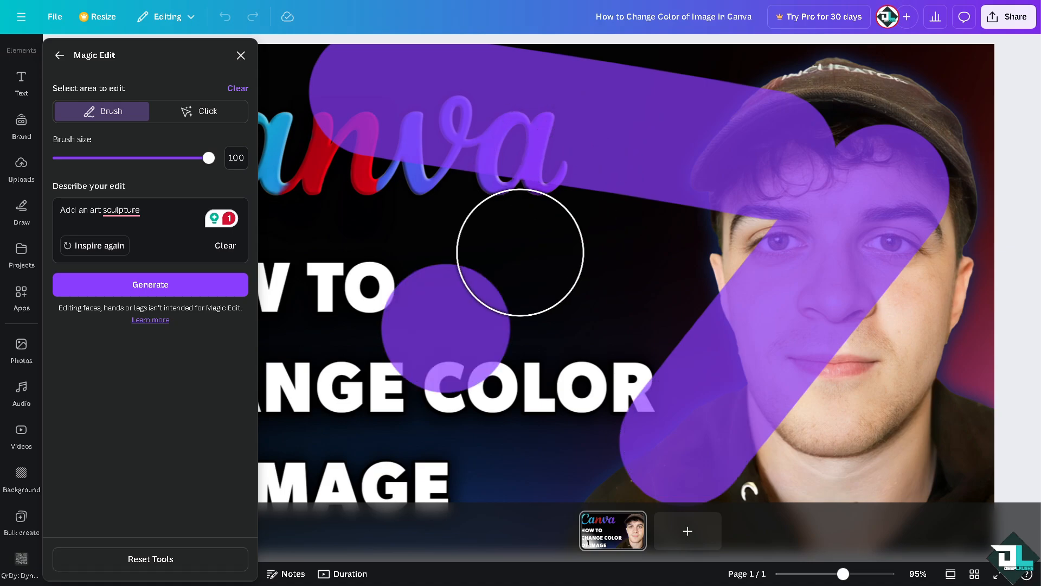
pyautogui.click(520, 252)
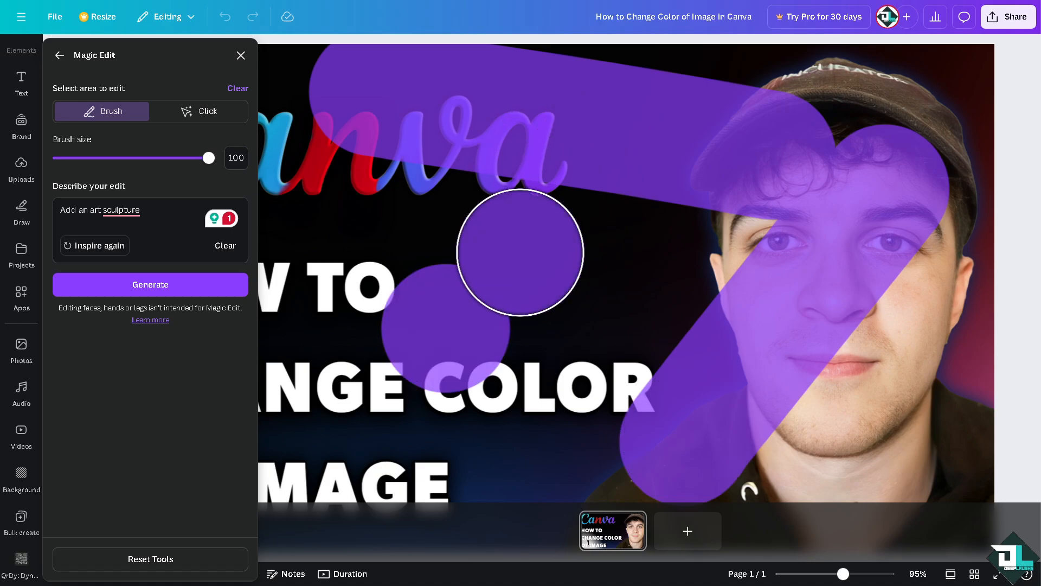
pyautogui.click(159, 291)
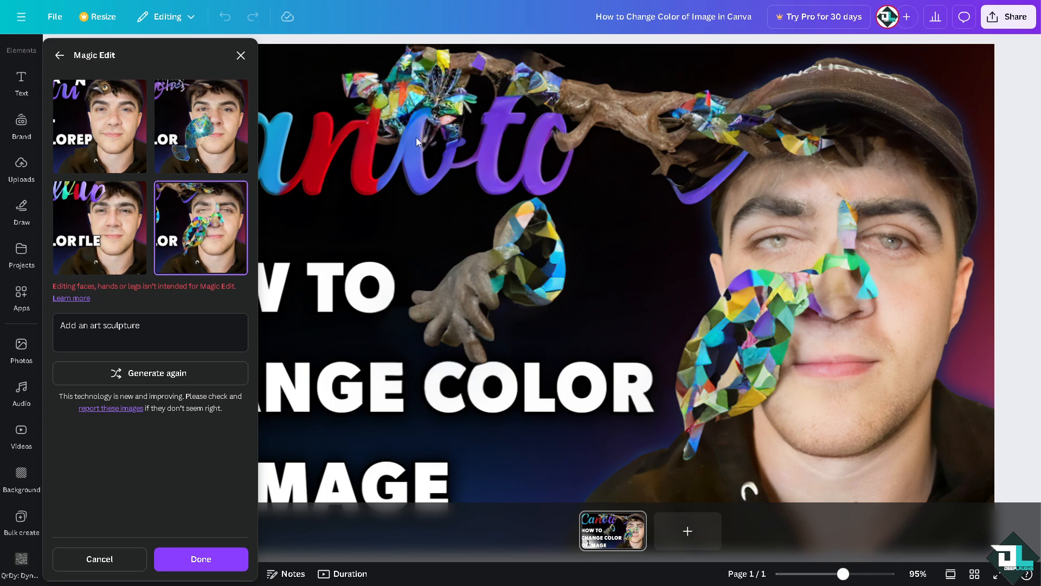
# - Close Magic Edit and undo both the art sculpture edit and the red letter edit
pyautogui.click(241, 55)
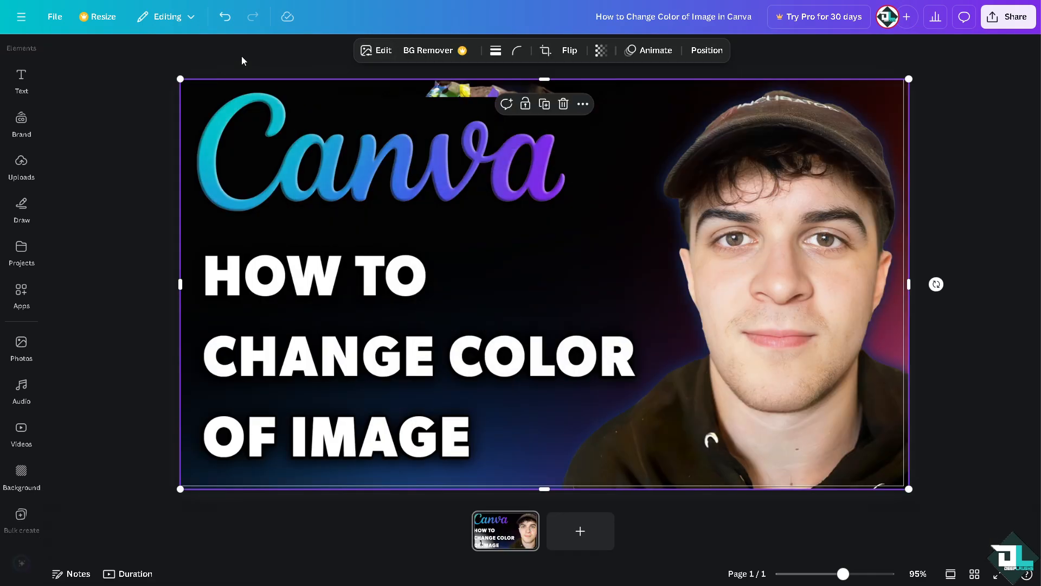
pyautogui.click(224, 20)
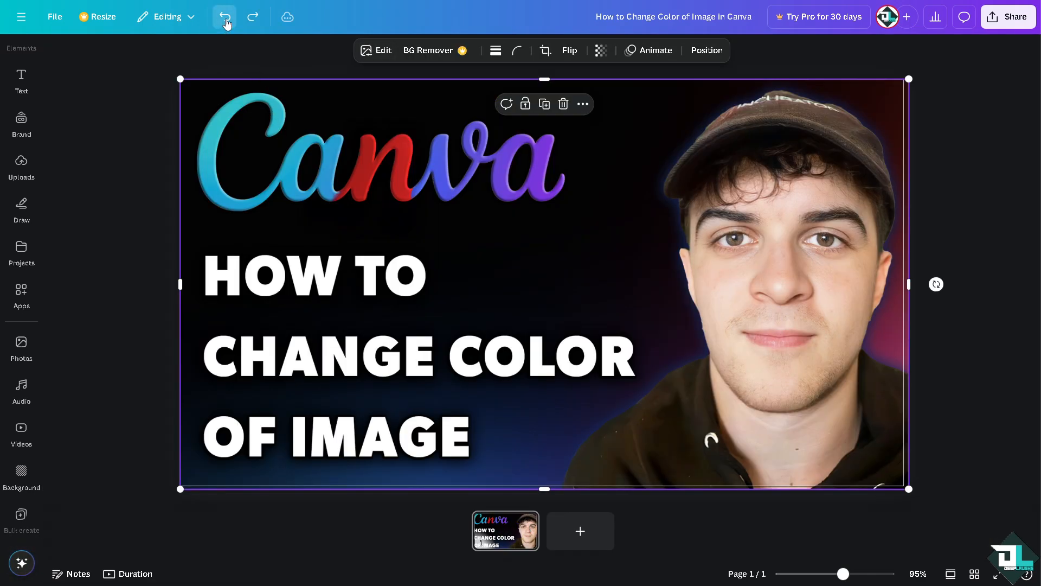
pyautogui.click(225, 17)
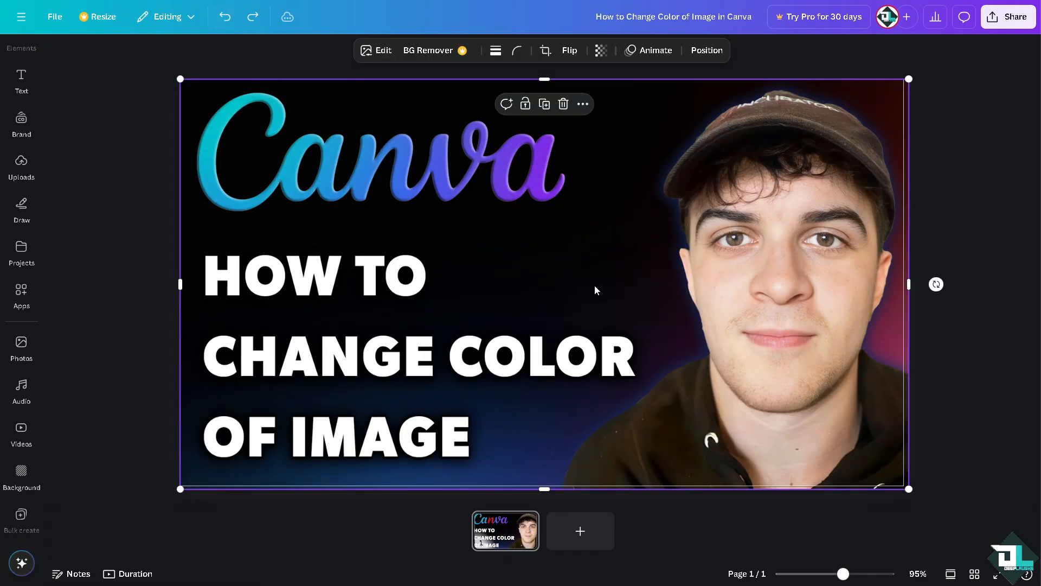
# - Add a blank second page to the design and search the elements library for "logo"
pyautogui.click(587, 534)
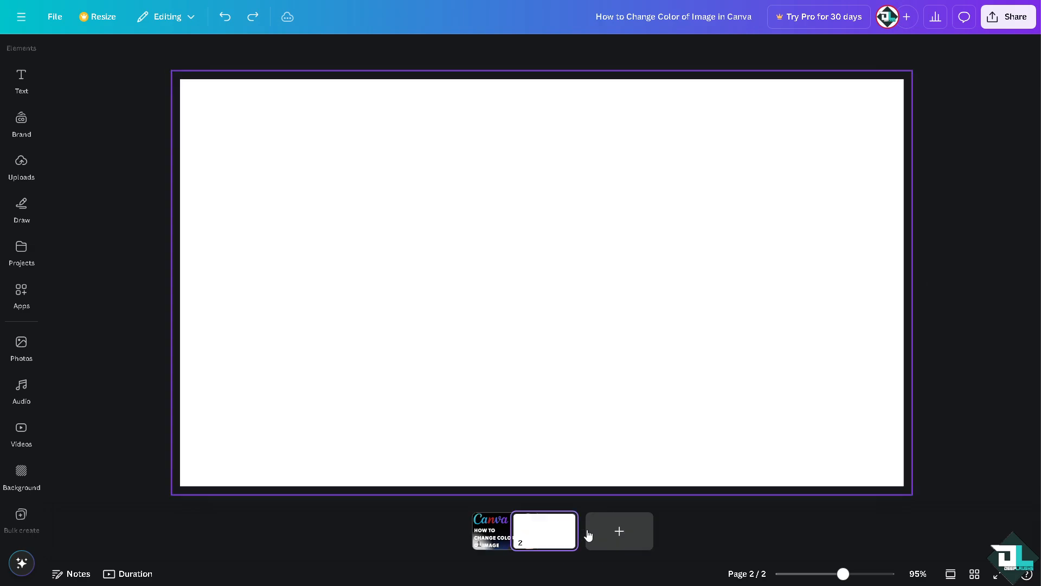
pyautogui.click(28, 342)
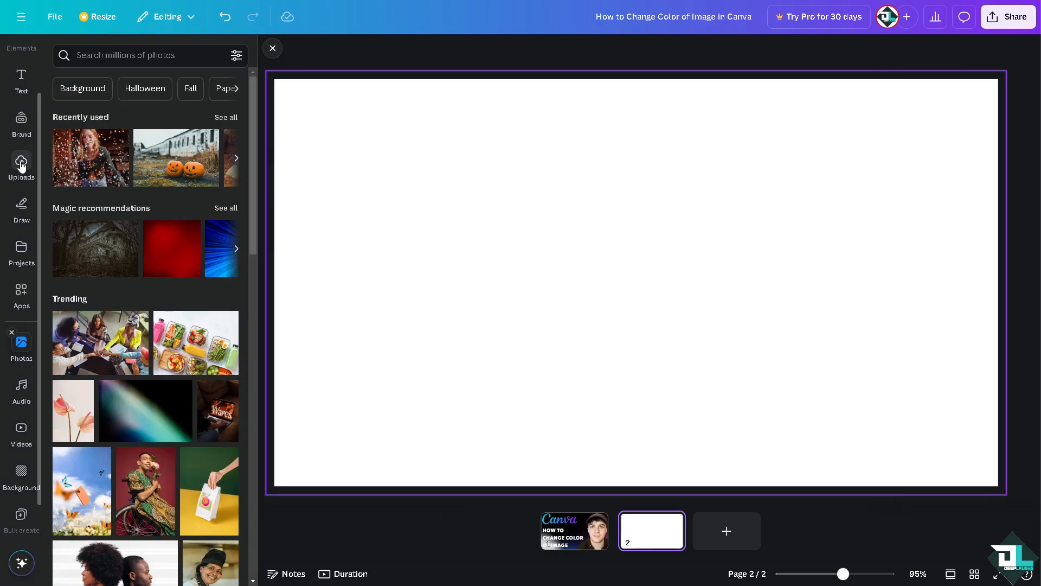
pyautogui.click(21, 101)
pyautogui.click(153, 57)
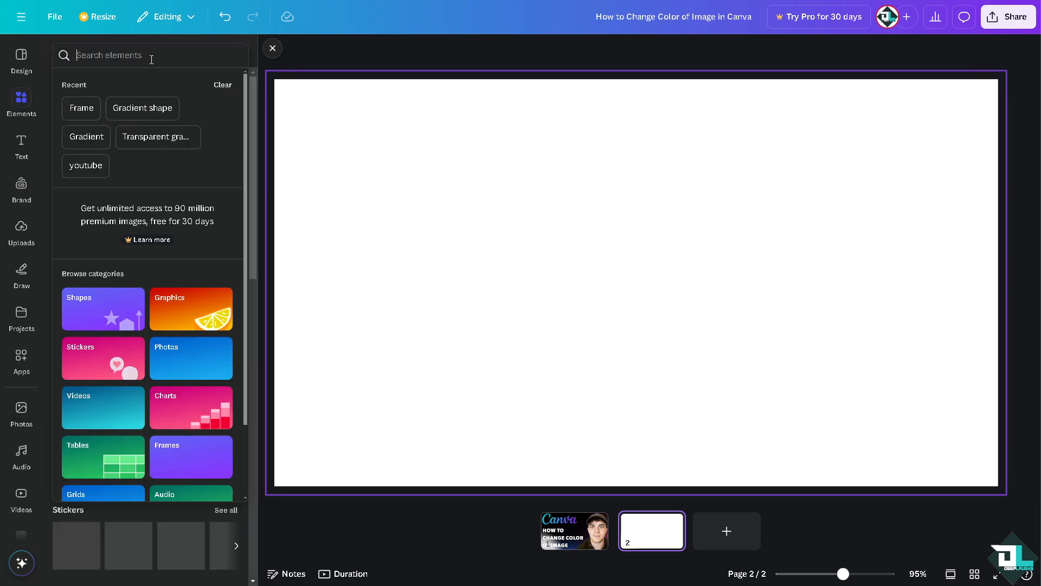
pyautogui.write('LOGO')
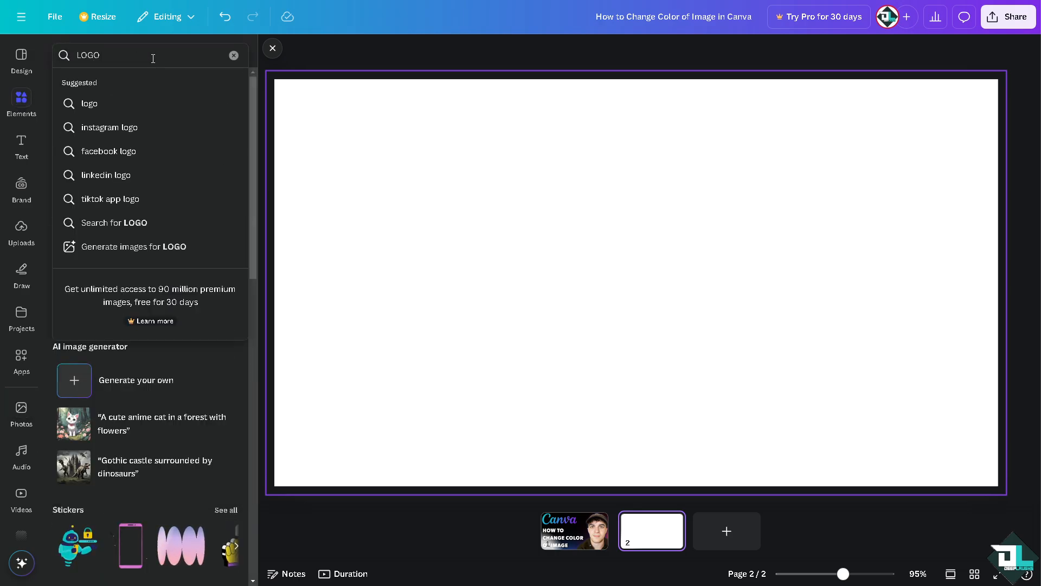
pyautogui.click(87, 105)
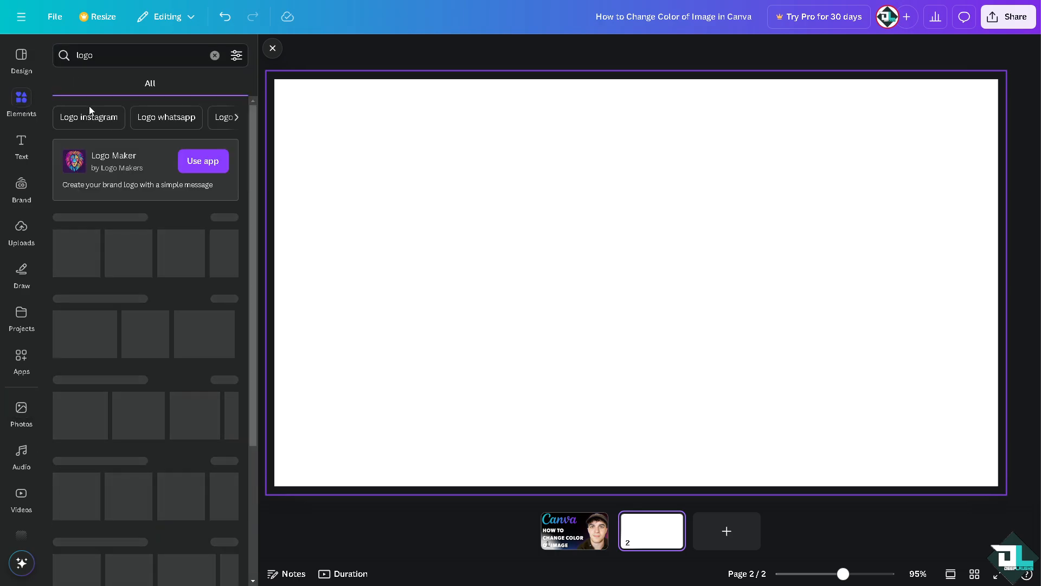
# - Place the uploaded DeepLaughs logo on the blank page and enlarge it to about the full page height
pyautogui.click(24, 235)
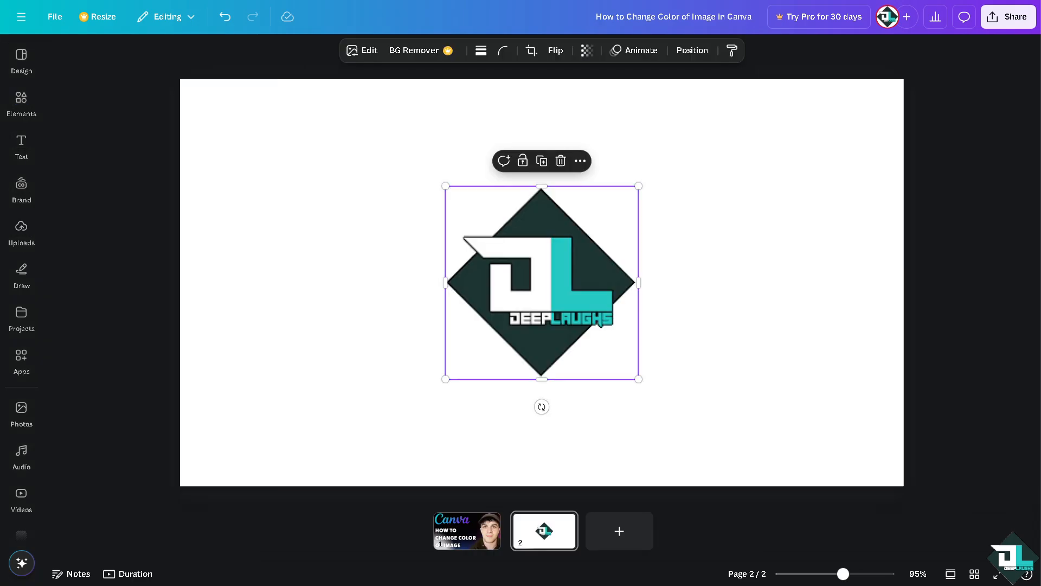
pyautogui.moveTo(445, 185); pyautogui.dragTo(304, 107)
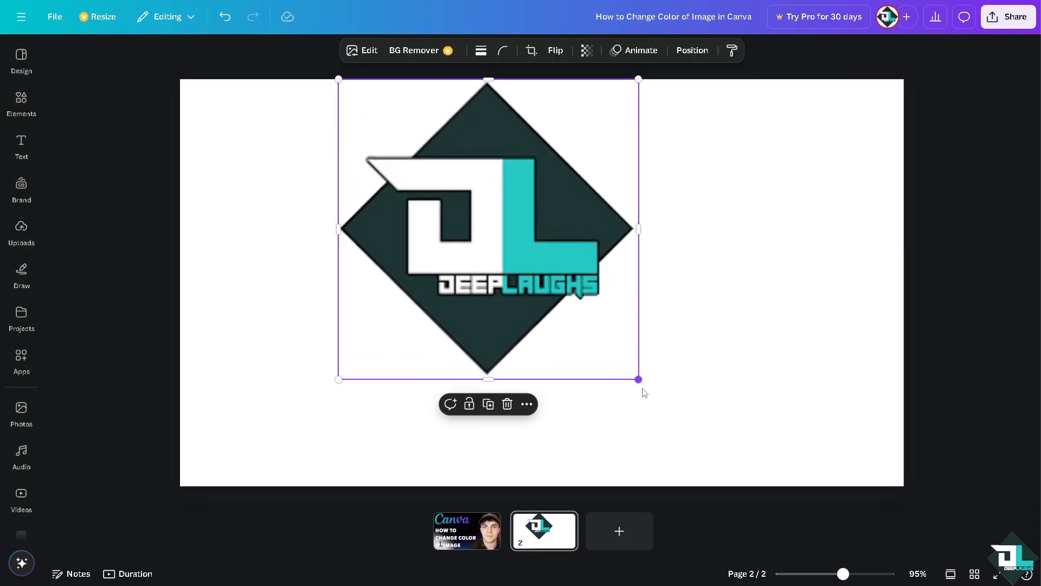
pyautogui.moveTo(642, 388); pyautogui.dragTo(760, 482)
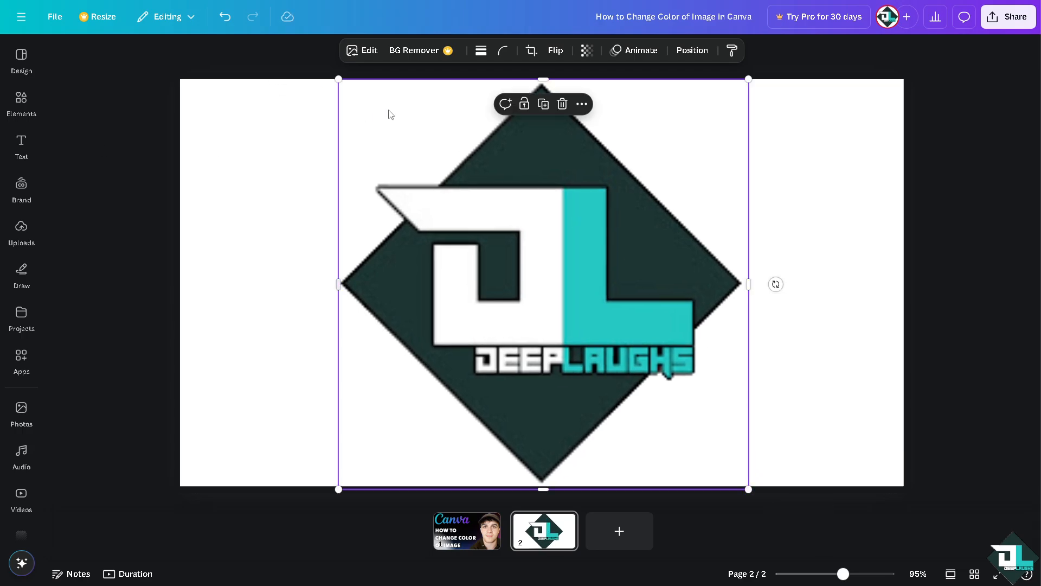
# - Open the Duotone effects for the logo image and apply the Cherry preset at intensity 100
pyautogui.click(369, 51)
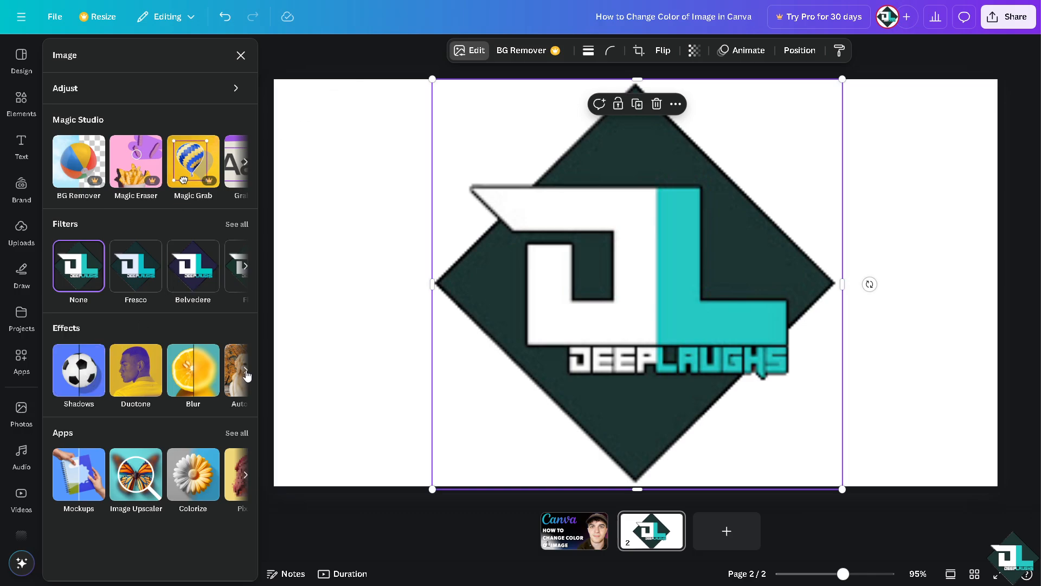
pyautogui.click(144, 372)
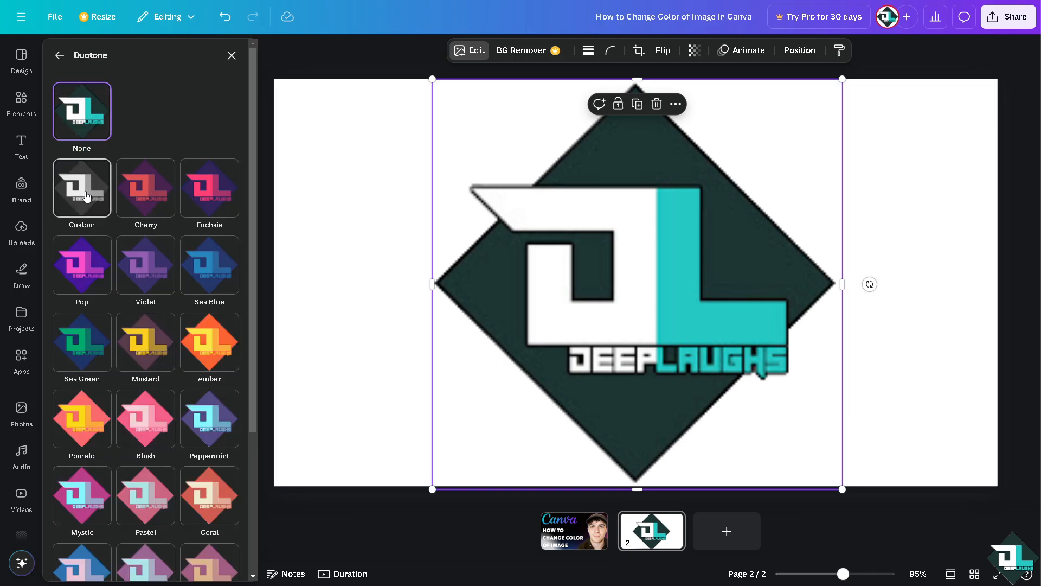
pyautogui.click(145, 198)
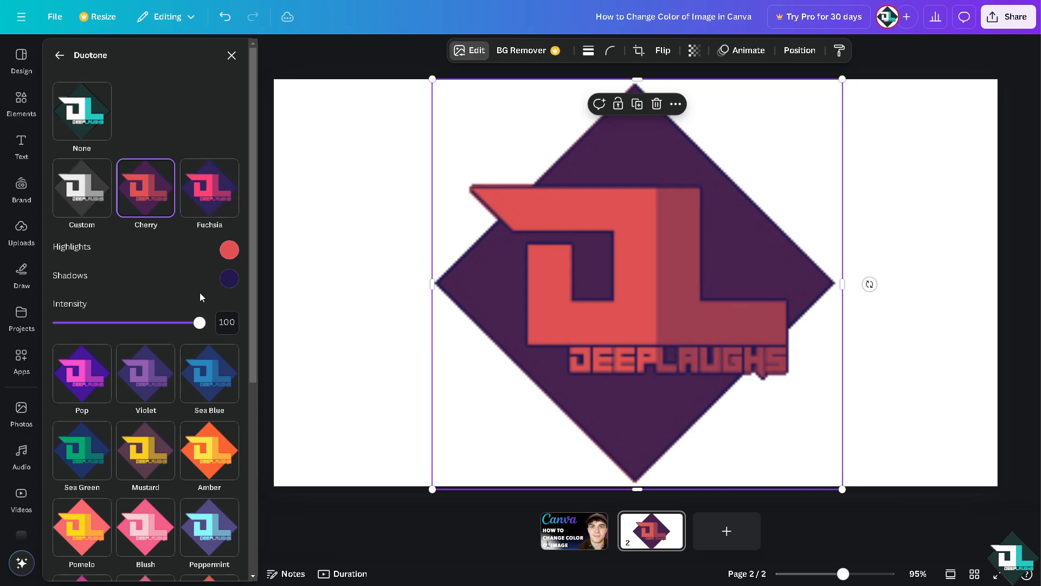
pyautogui.moveTo(199, 325); pyautogui.dragTo(233, 330)
# - Try the Pop, Mustard, Peppermint, Blush, Pomelo and Sea Green duotone presets on the logo
pyautogui.scroll(-3, 128, 353)
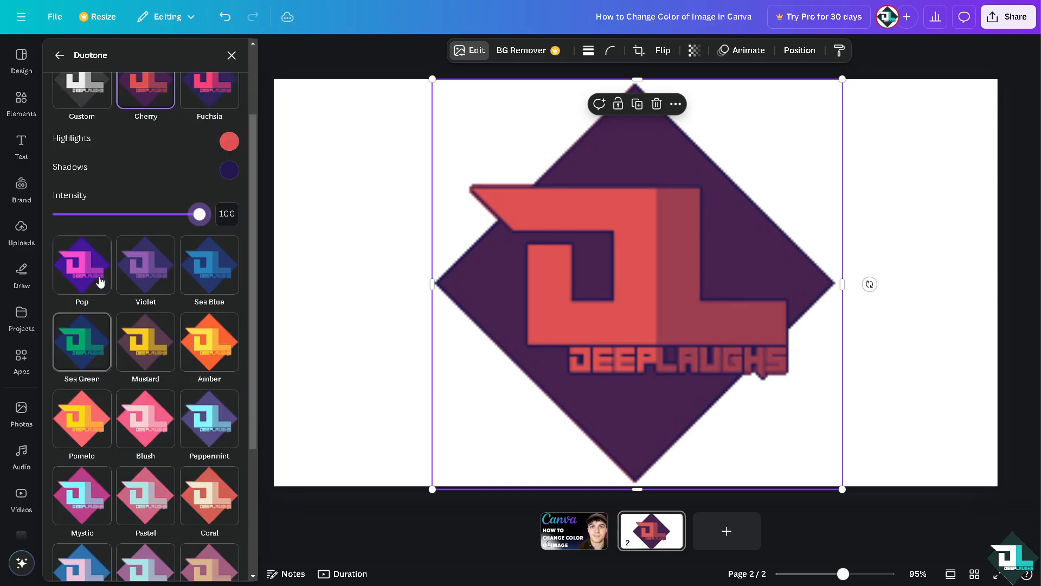
pyautogui.click(101, 277)
pyautogui.click(151, 347)
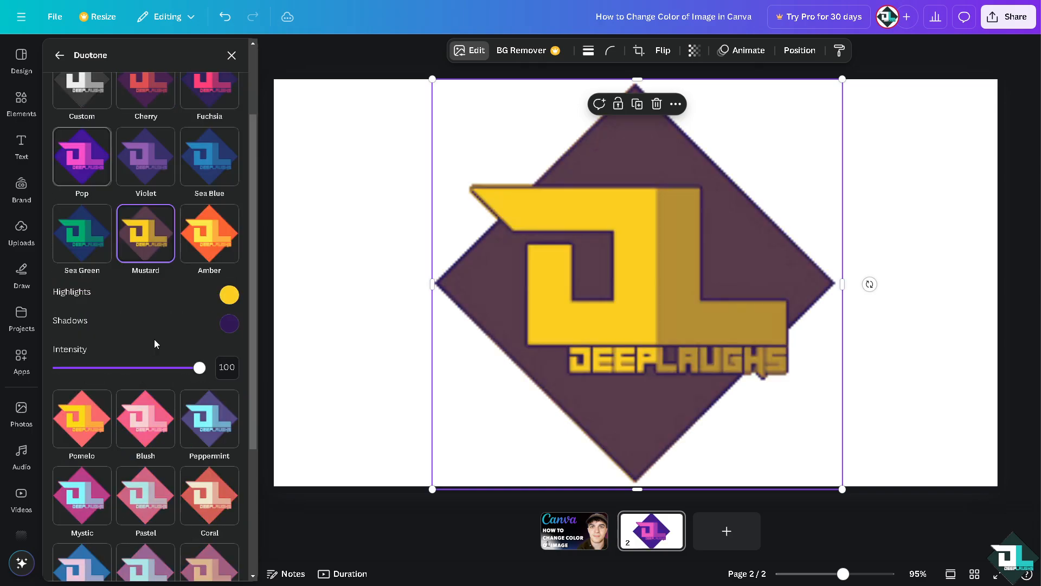
pyautogui.click(225, 409)
pyautogui.scroll(-2, 221, 411)
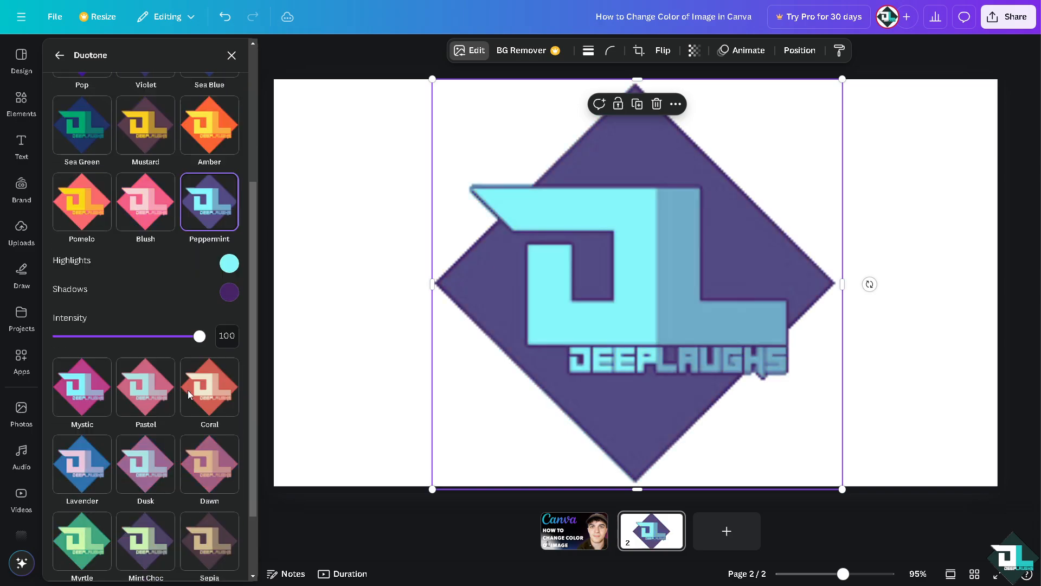
pyautogui.click(158, 205)
pyautogui.click(85, 198)
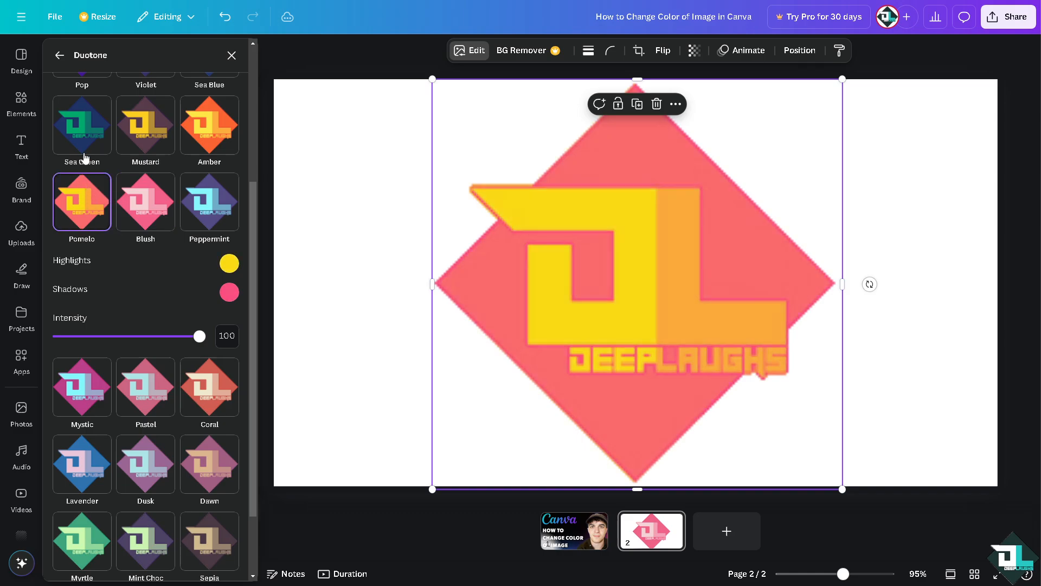
pyautogui.click(85, 135)
# - Try the Dusk, Myrtle and Mono duotone presets on the logo, keeping Mono at intensity 100
pyautogui.scroll(-2, 147, 358)
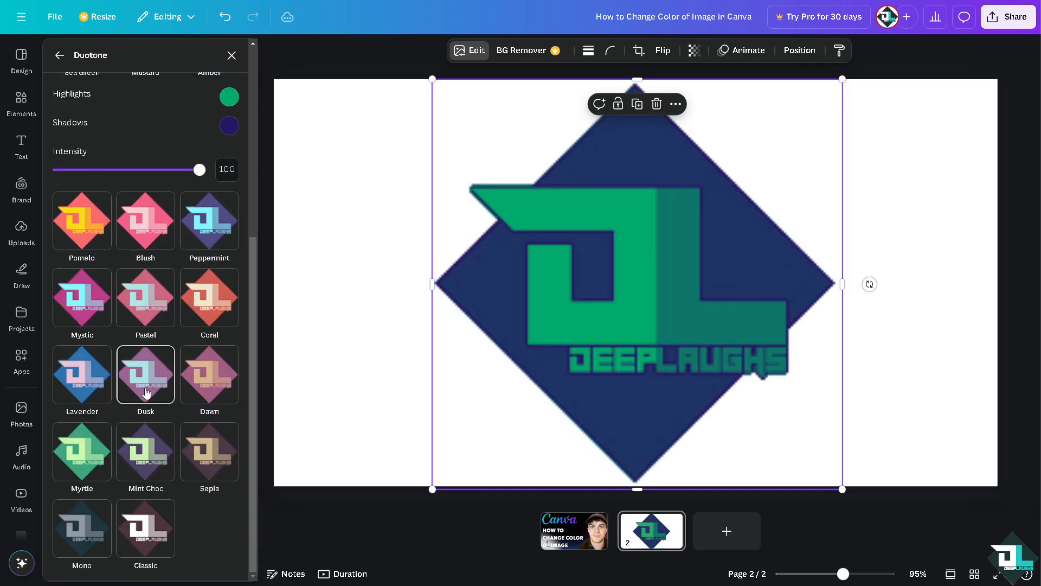
pyautogui.click(152, 376)
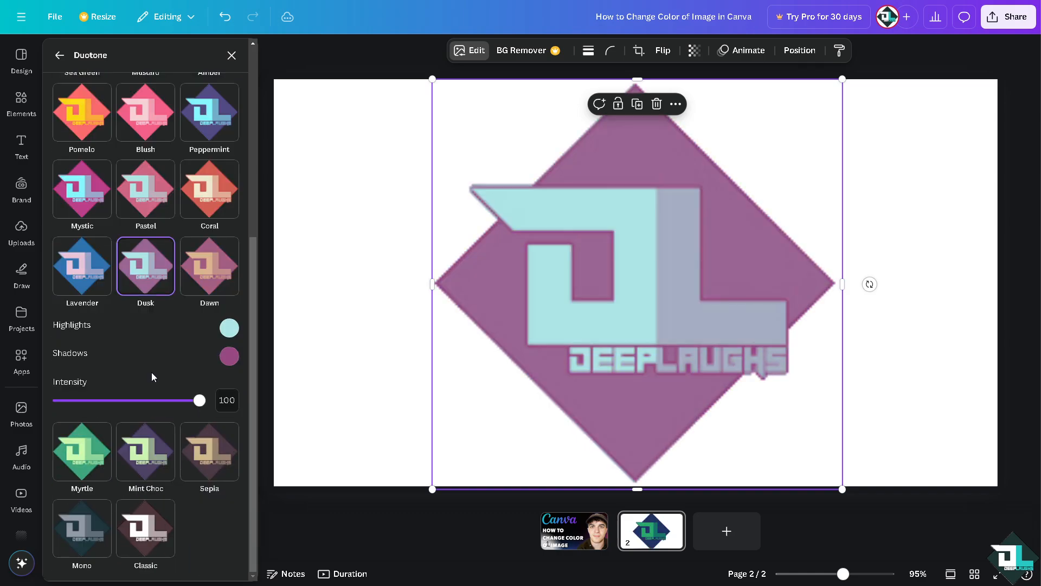
pyautogui.click(82, 453)
pyautogui.click(86, 543)
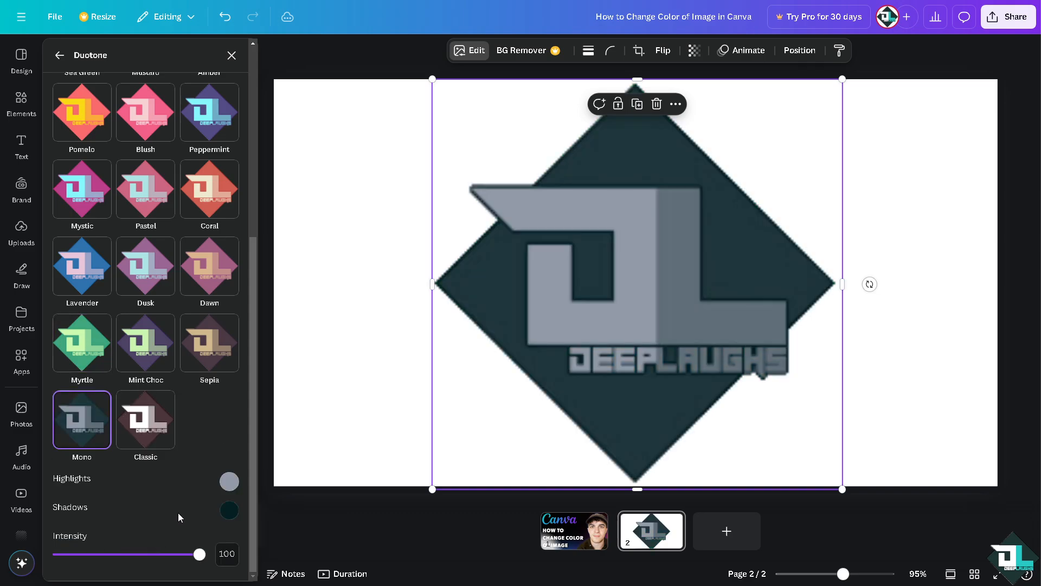
pyautogui.moveTo(200, 554)
pyautogui.mouseDown()
pyautogui.moveTo(102, 552)
pyautogui.moveTo(200, 553)
pyautogui.mouseUp()
# - Apply the Classic duotone preset to the logo, return to the image options and reopen the Duotone settings
pyautogui.click(145, 419)
pyautogui.scroll(5, 171, 321)
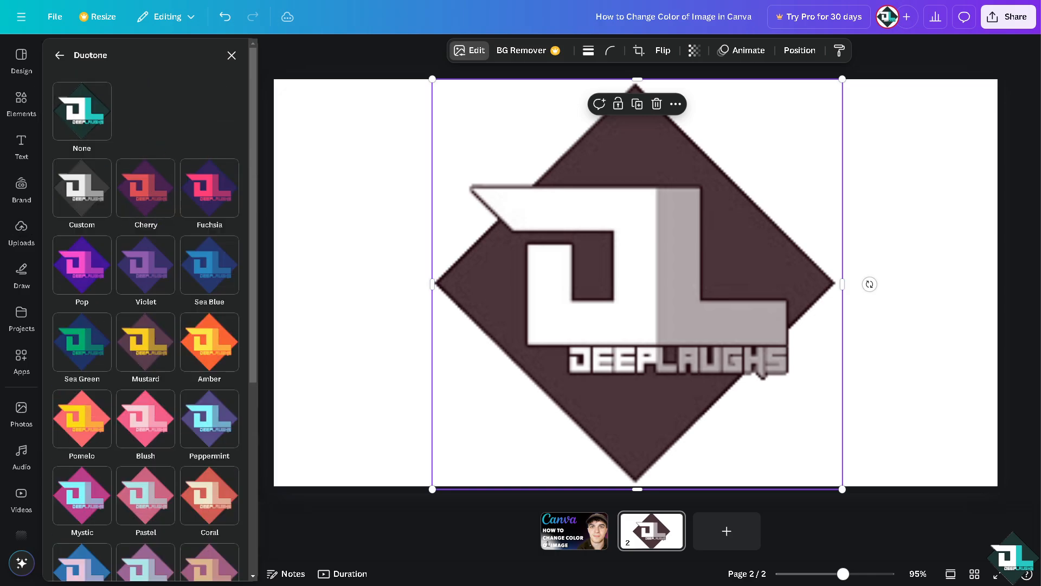
pyautogui.click(59, 55)
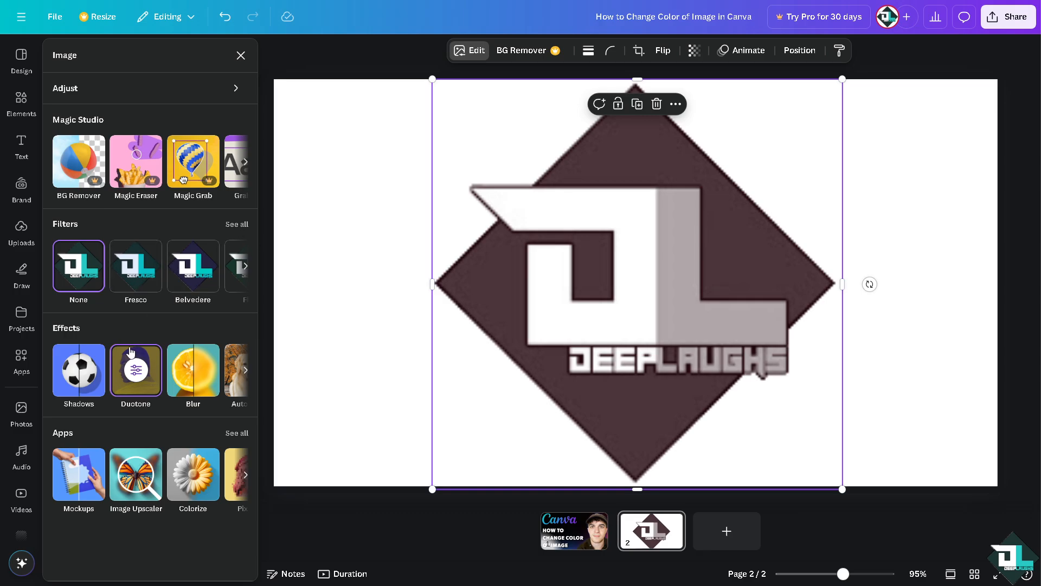
pyautogui.click(154, 386)
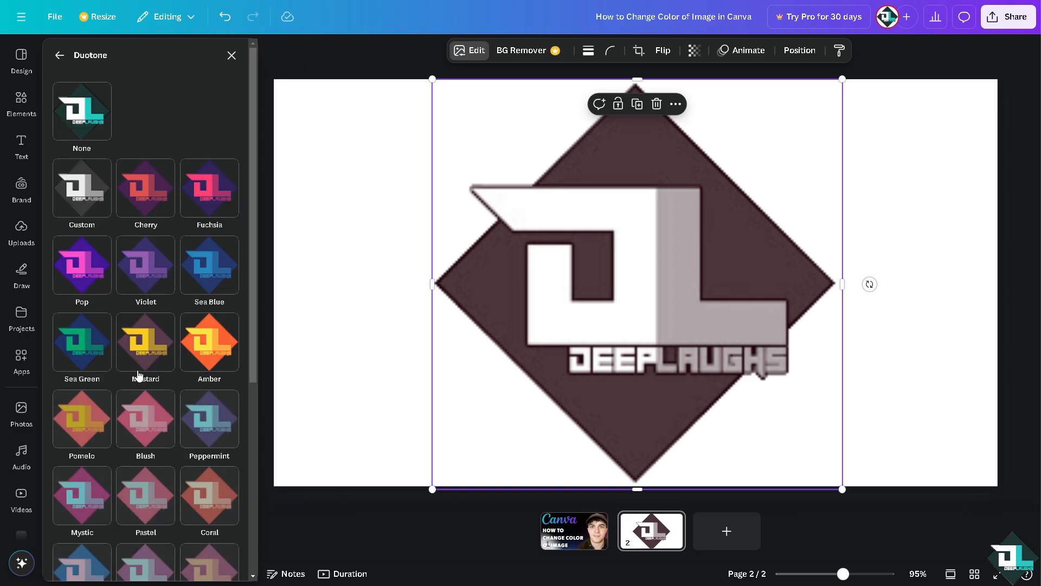
pyautogui.click(59, 55)
pyautogui.click(141, 375)
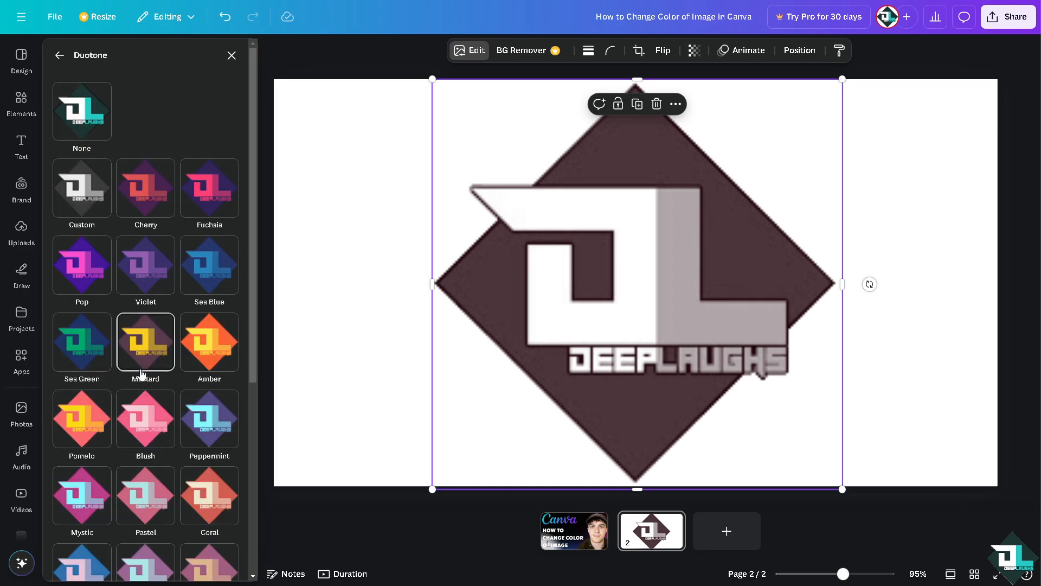
# - Set the highlights color of the logo's Classic duotone to bright blue #06BCF6
pyautogui.scroll(-5, 152, 347)
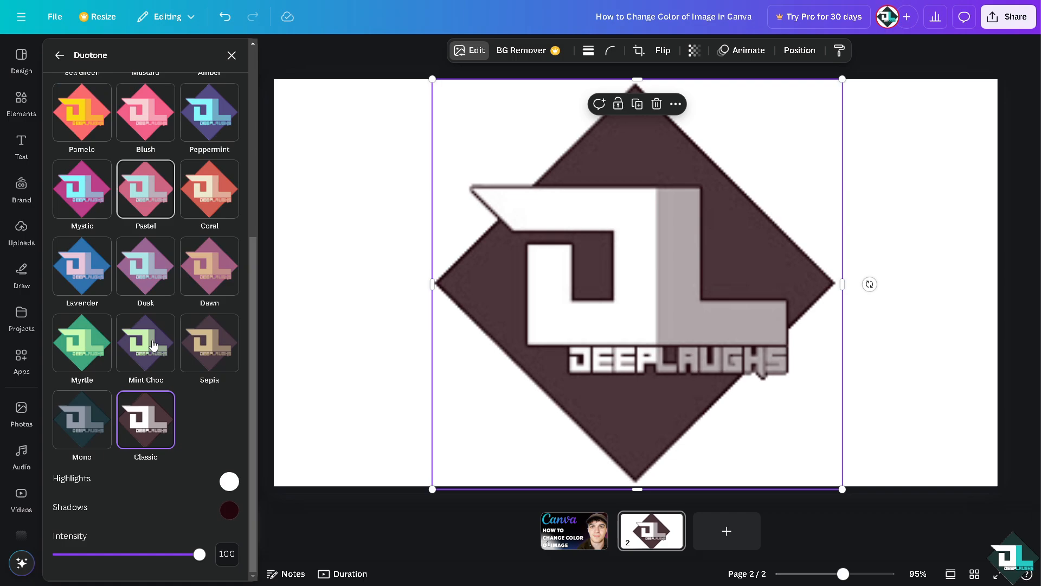
pyautogui.click(230, 483)
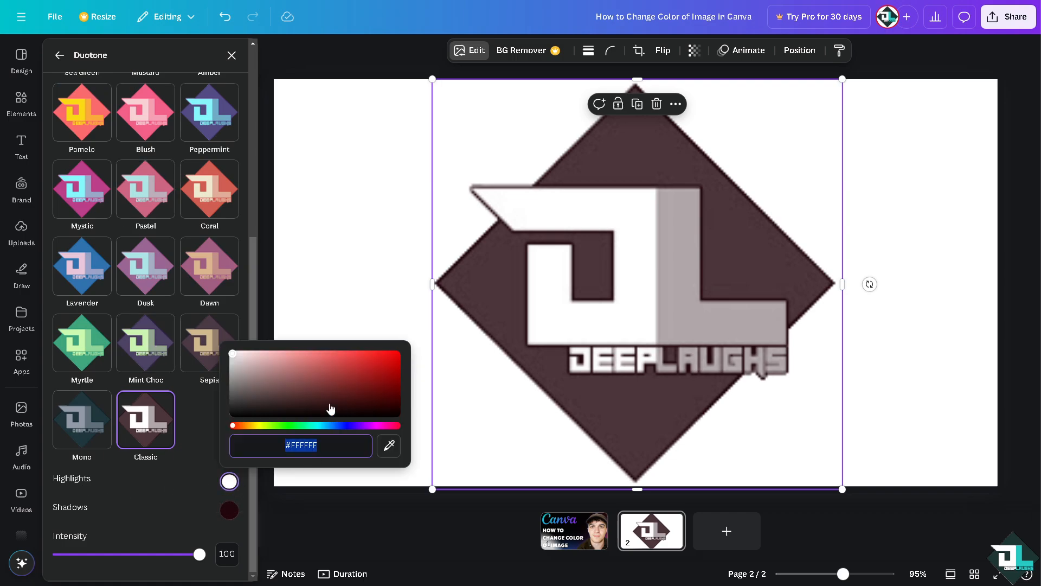
pyautogui.moveTo(295, 429); pyautogui.dragTo(322, 427)
pyautogui.click(396, 354)
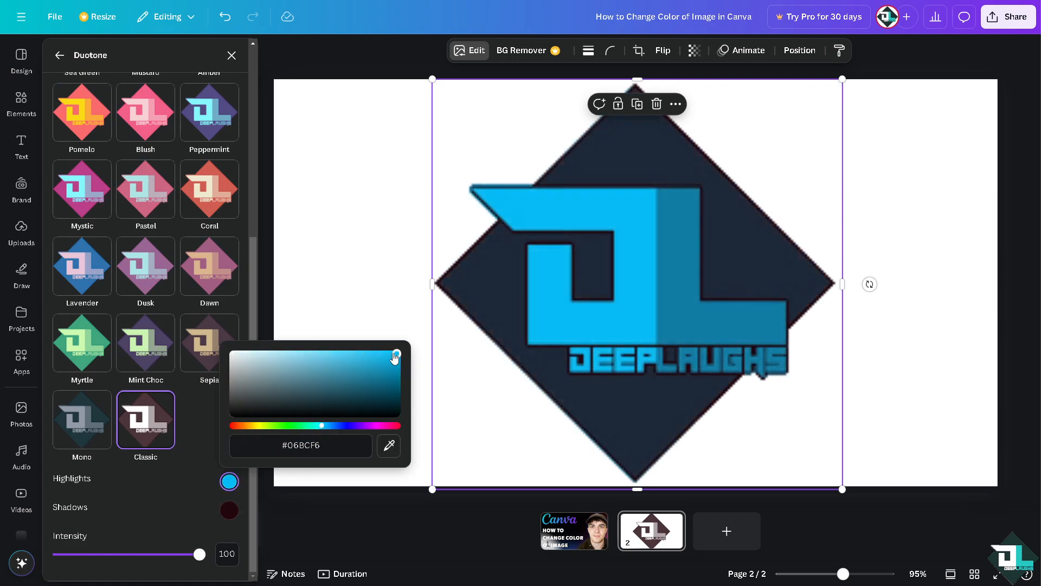
# - Set the shadows color of the logo's Classic duotone to pinkish red #FB1C54 and lower its intensity to 69
pyautogui.click(228, 510)
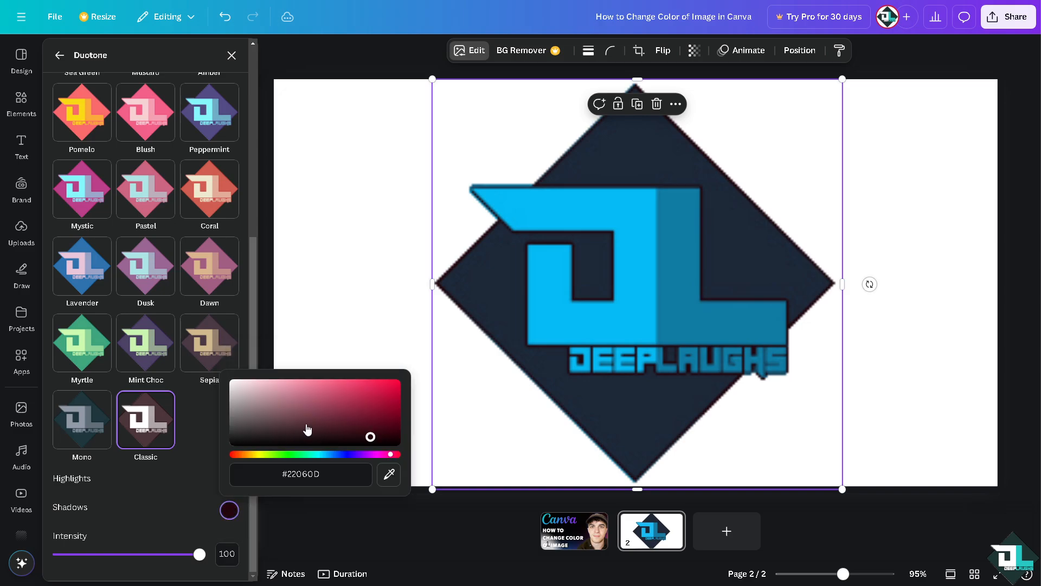
pyautogui.click(382, 383)
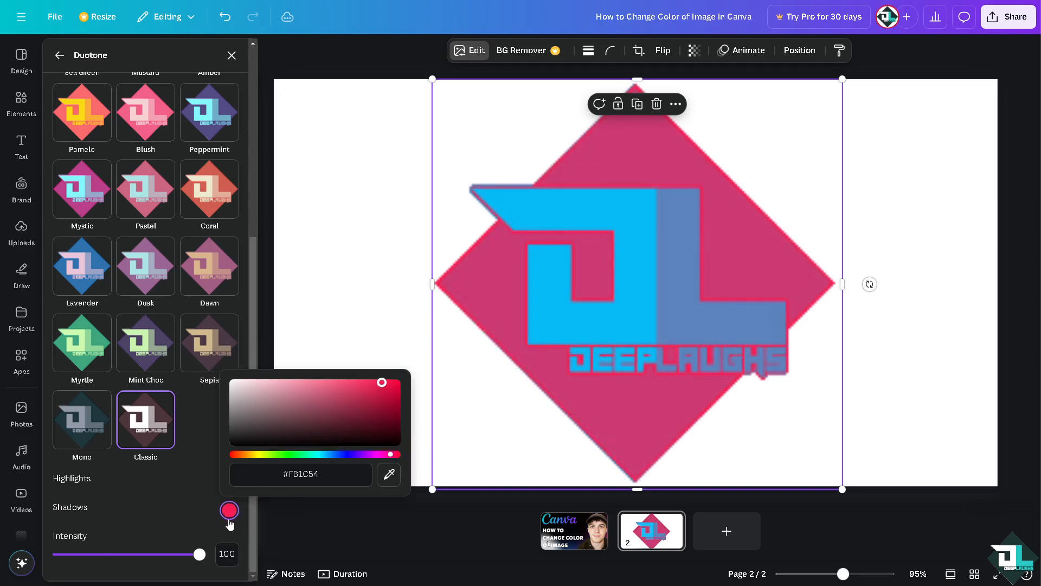
pyautogui.moveTo(199, 554); pyautogui.dragTo(157, 557)
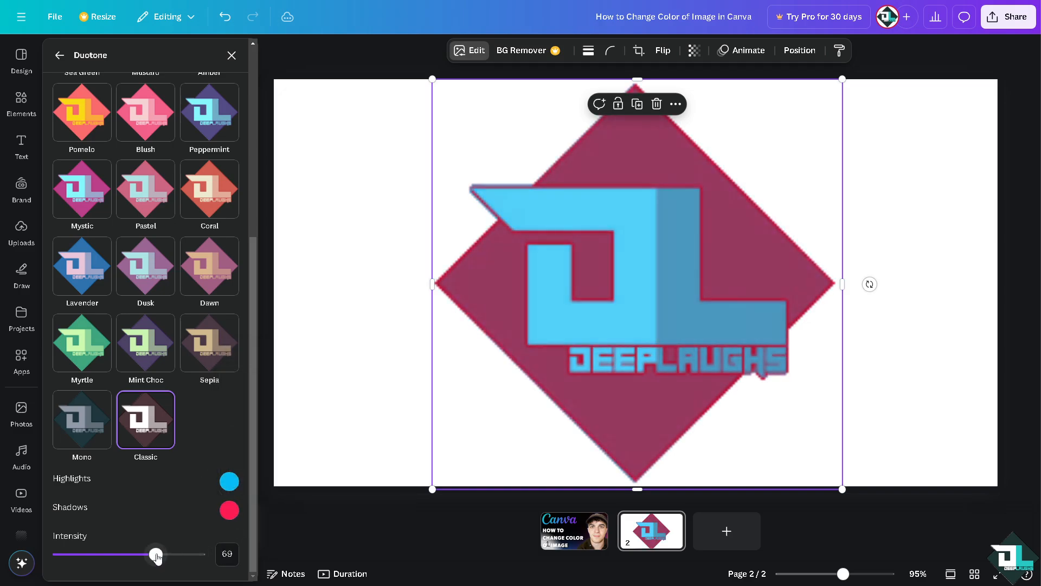
pyautogui.click(343, 394)
# - Go to page 1, select the full-page thumbnail image and browse its Duotone presets
pyautogui.click(450, 536)
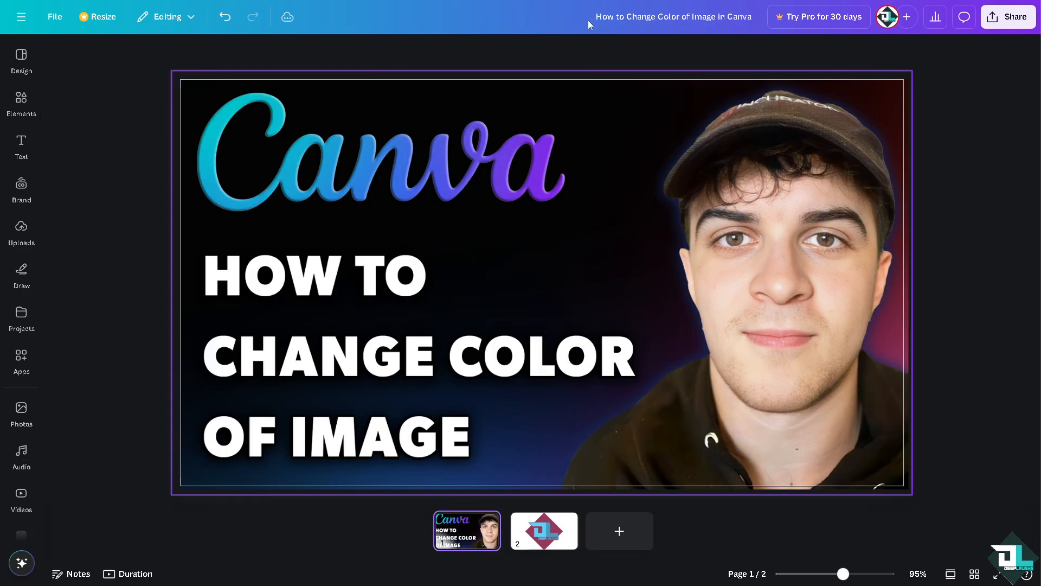
pyautogui.click(617, 81)
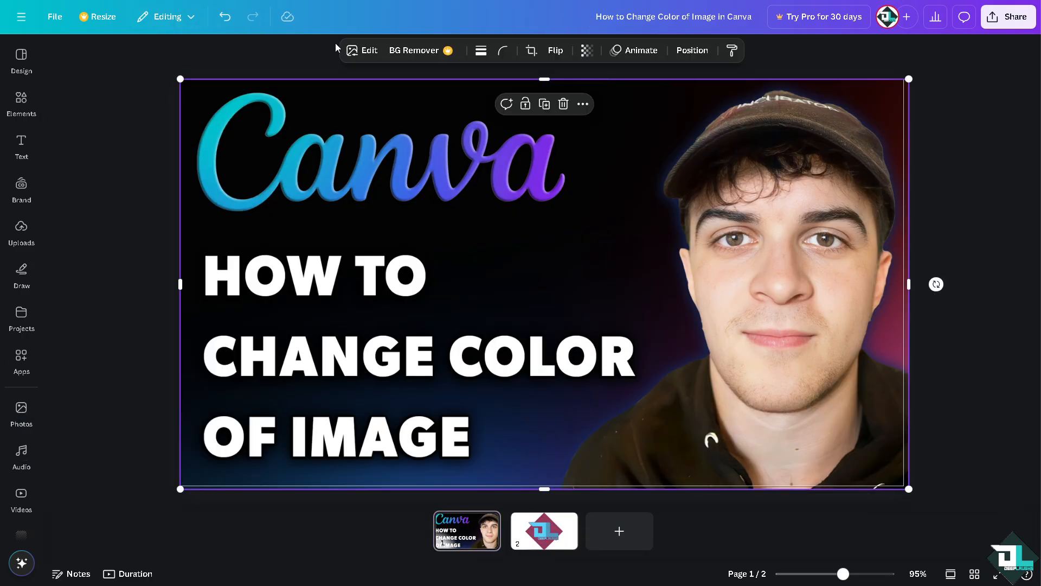
pyautogui.click(363, 51)
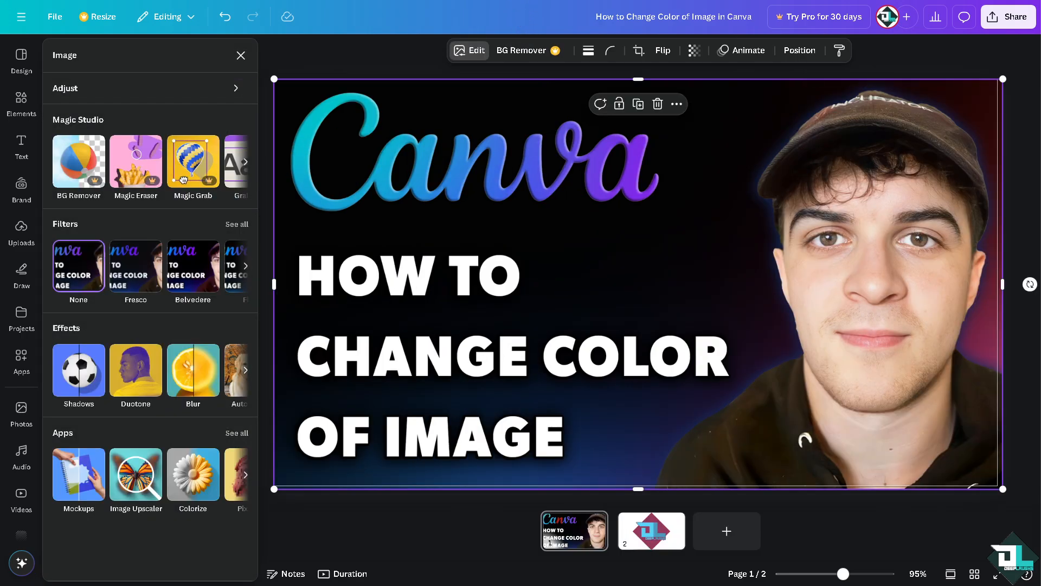
pyautogui.click(137, 375)
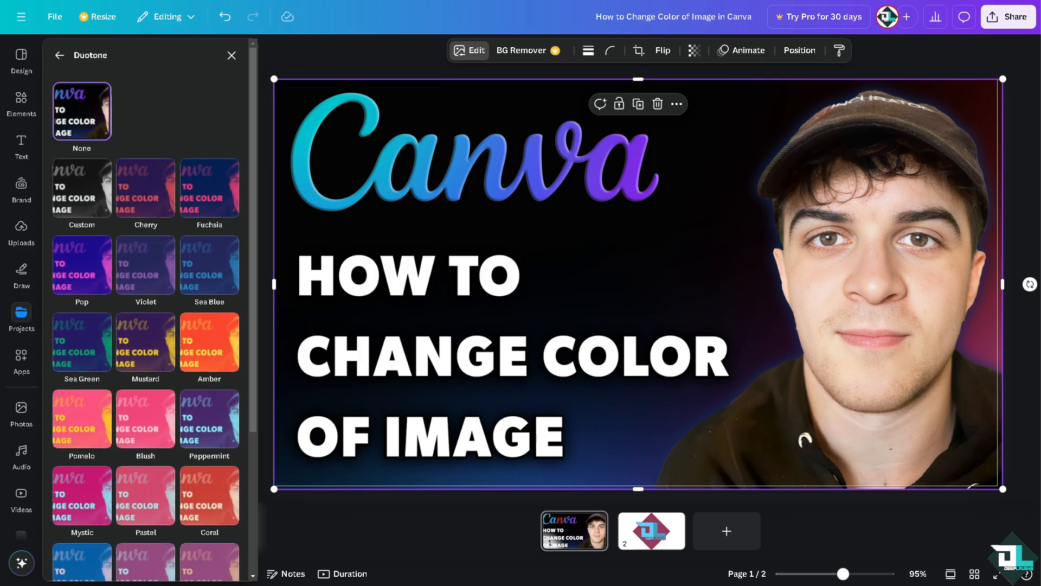
pyautogui.scroll(-3, 152, 353)
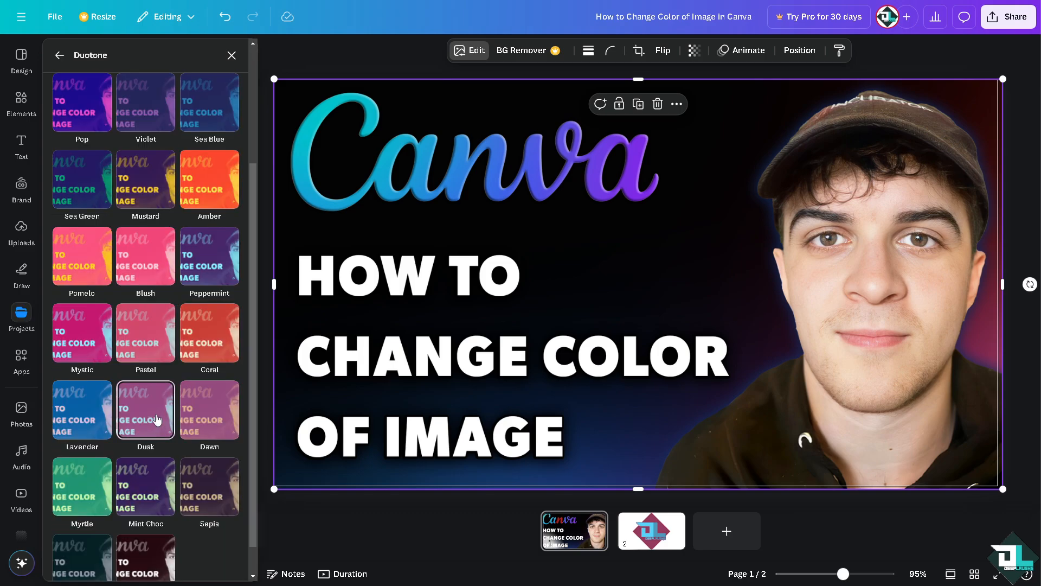
pyautogui.scroll(4, 136, 299)
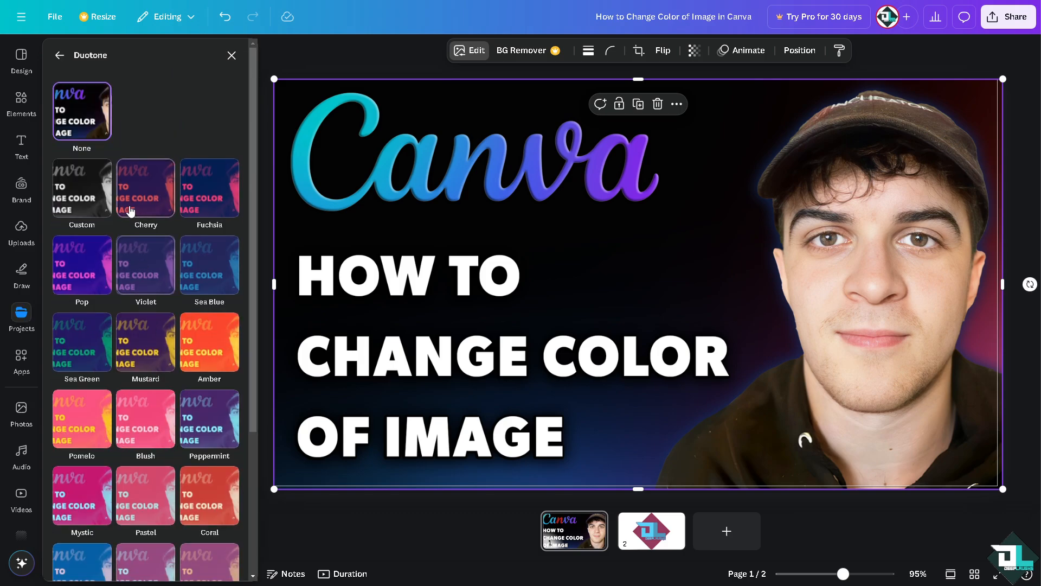
# - Try the Custom duotone preset on the page 1 image and try adjusting its intensity
pyautogui.click(81, 187)
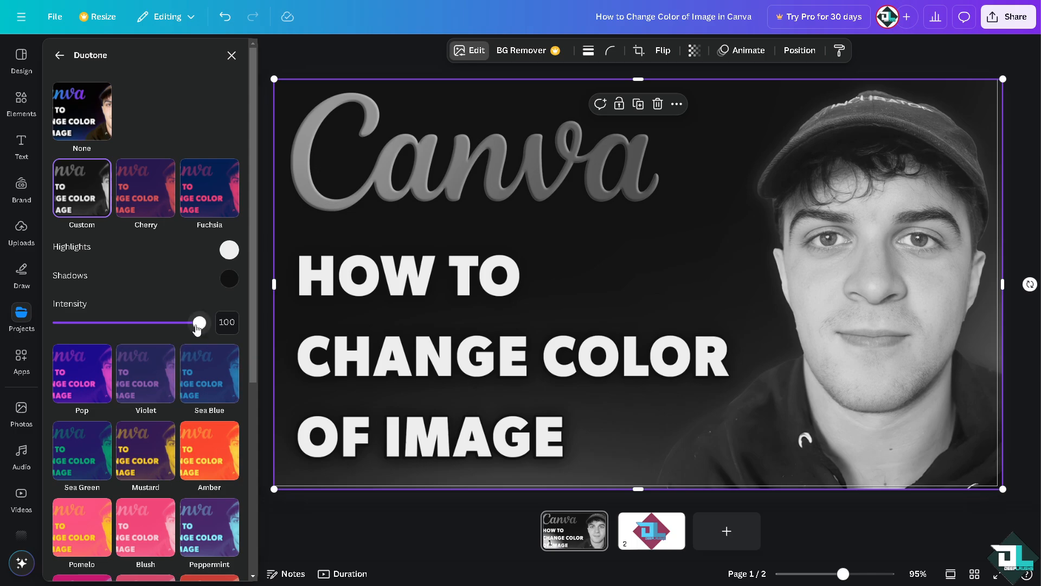
pyautogui.click(216, 317)
pyautogui.write('68')
pyautogui.press('Return')
pyautogui.scroll(-5, 142, 417)
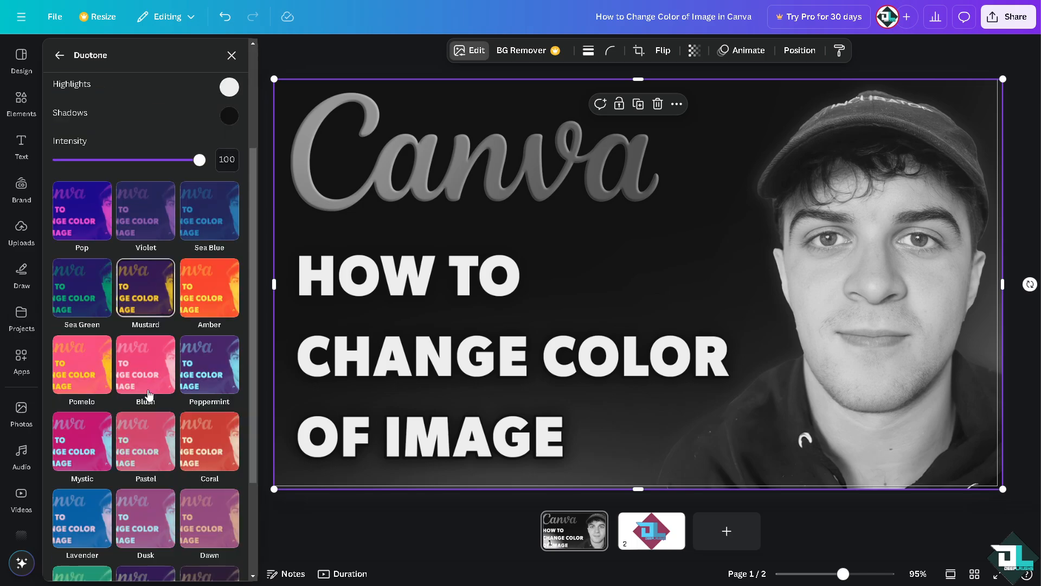
pyautogui.scroll(5, 145, 428)
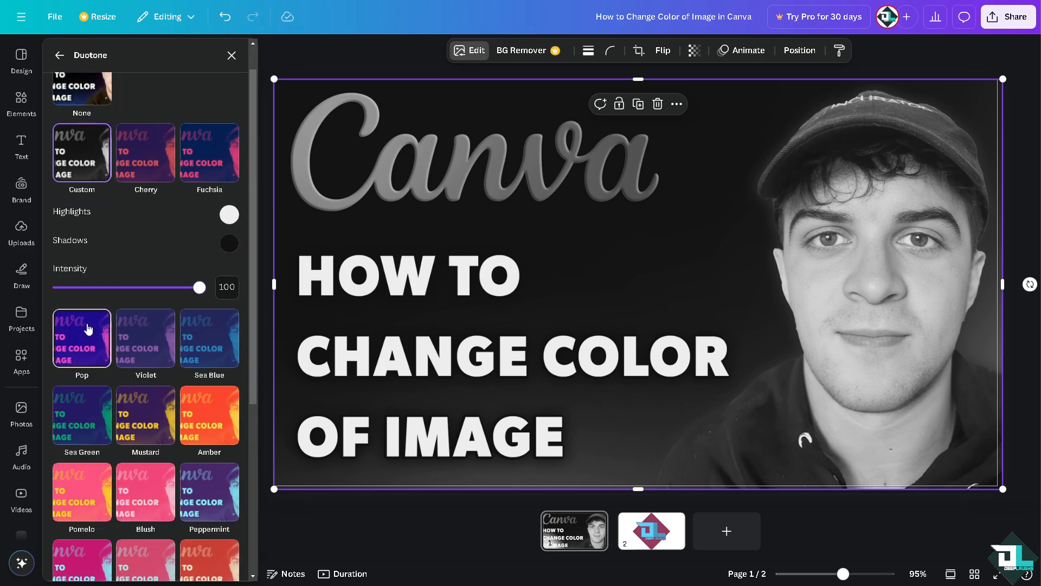
# - Apply the Pop duotone preset to the page 1 image and set its highlights color to light green #95E8A5
pyautogui.click(82, 339)
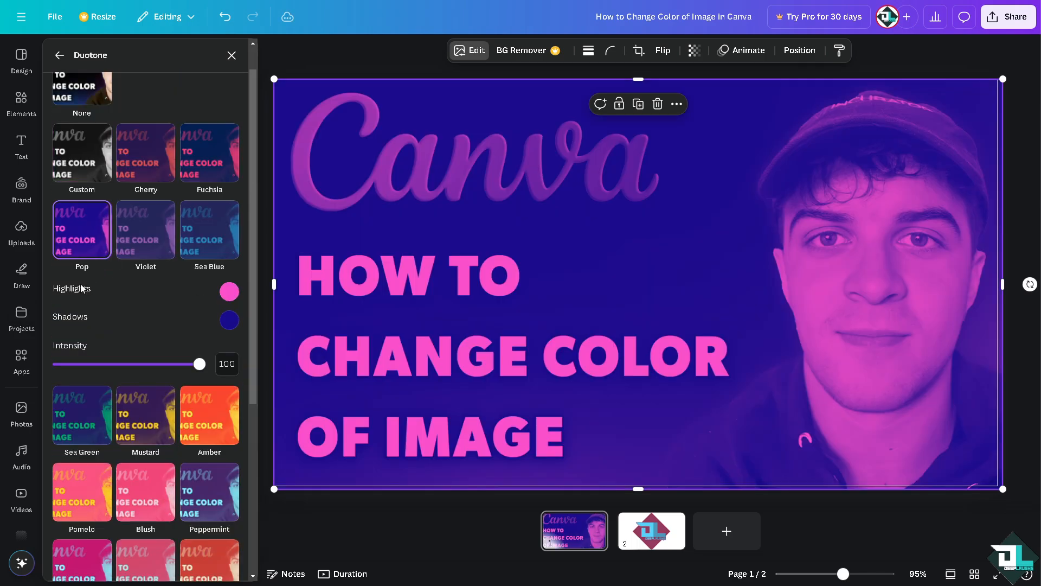
pyautogui.click(229, 291)
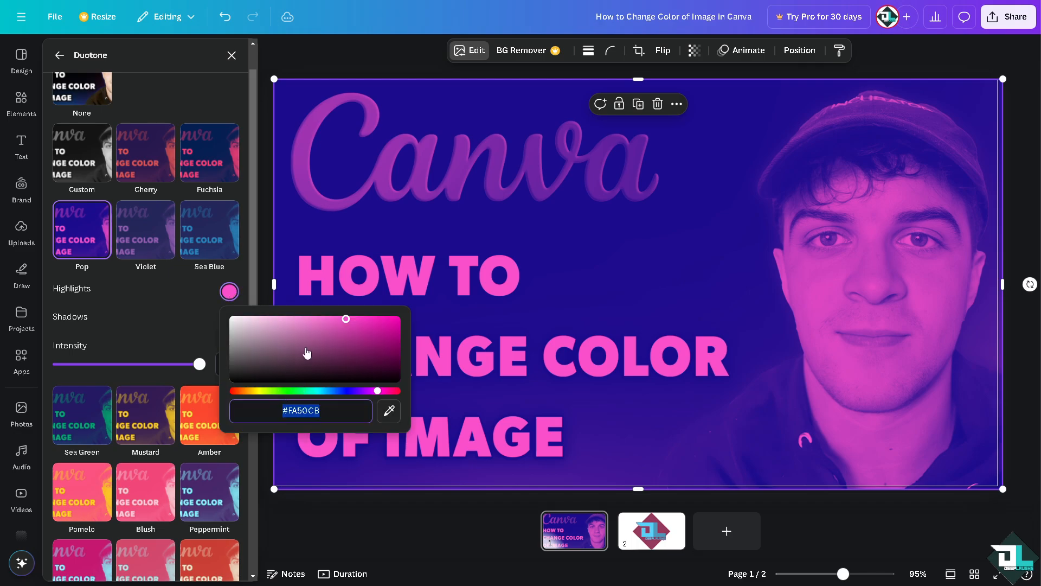
pyautogui.click(282, 391)
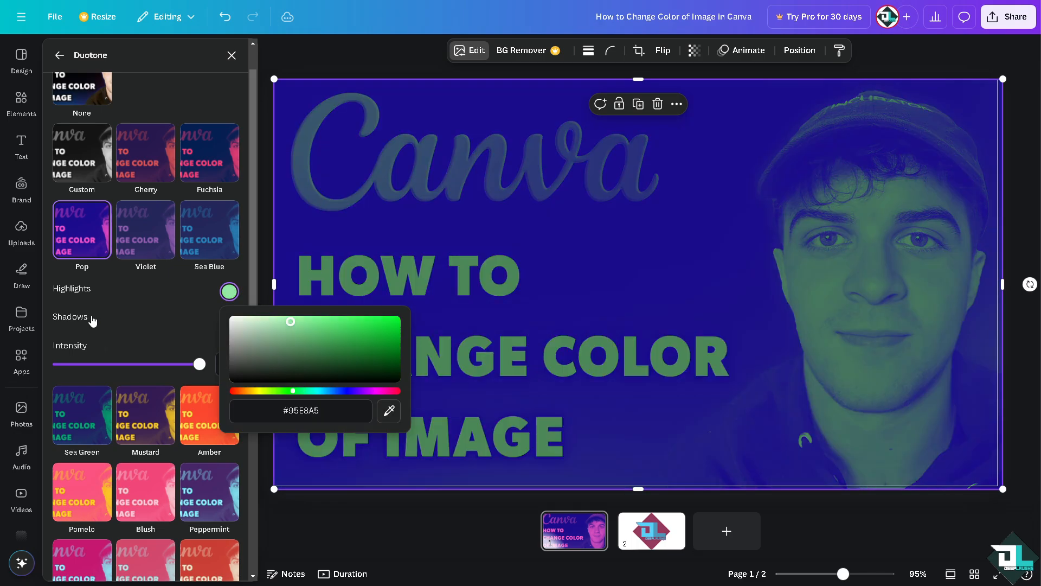
pyautogui.click(89, 319)
# - Set the shadows color of the page 1 image's Pop duotone to bright red #F81919 and close the Duotone settings
pyautogui.click(228, 321)
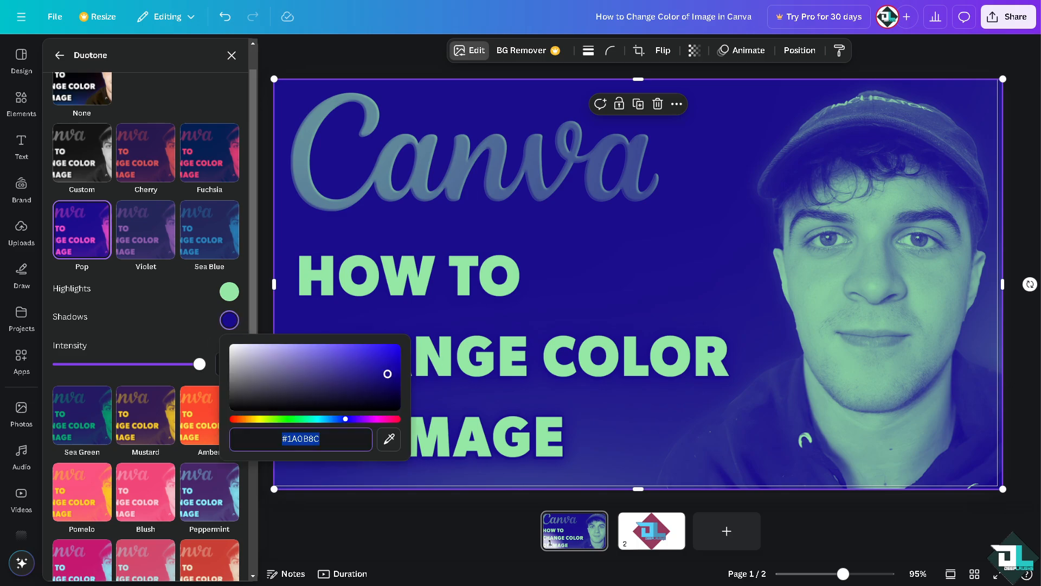
pyautogui.click(384, 346)
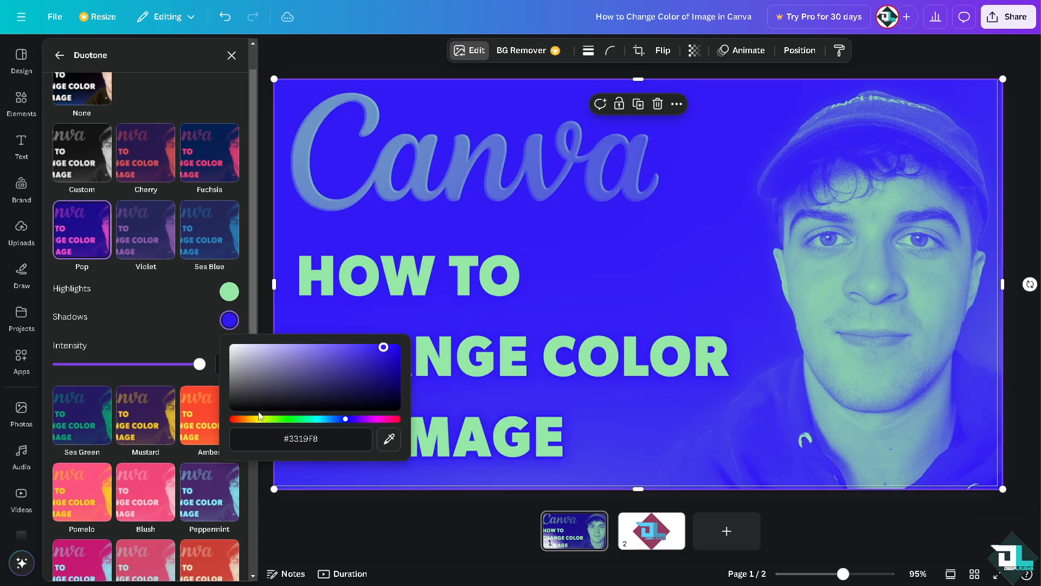
pyautogui.click(383, 419)
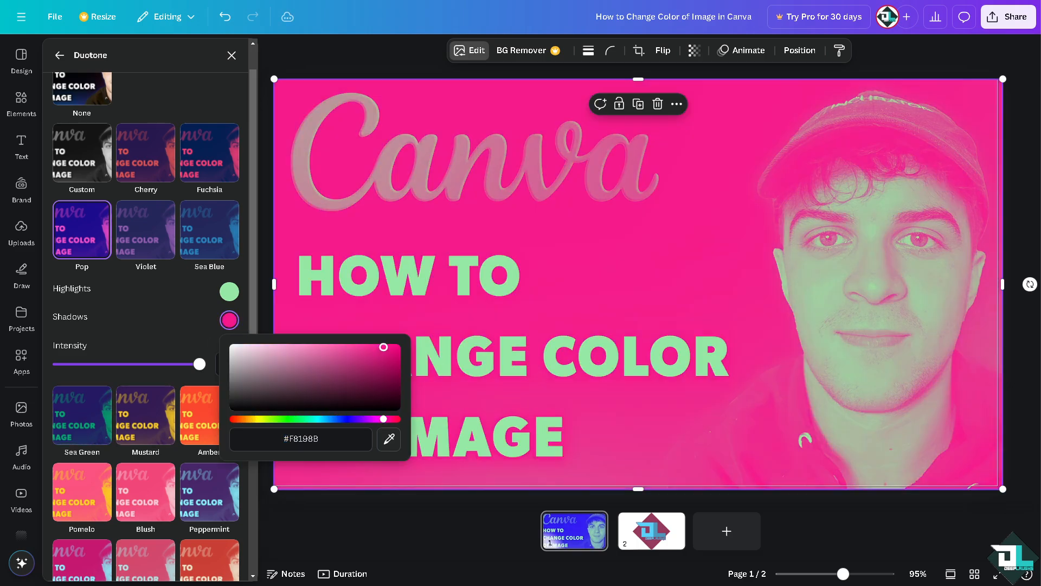
pyautogui.moveTo(383, 419); pyautogui.dragTo(397, 419)
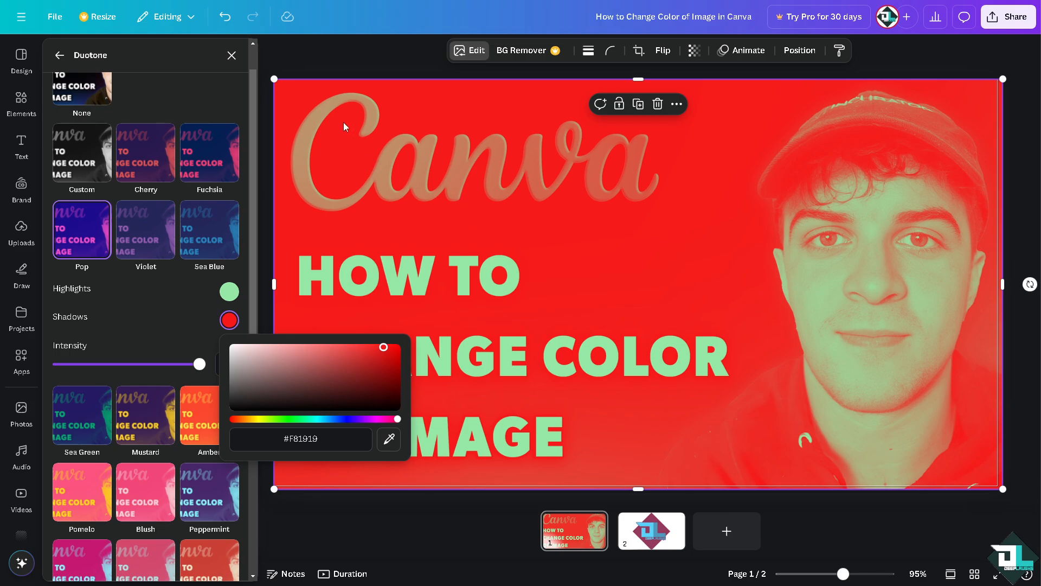
pyautogui.click(347, 60)
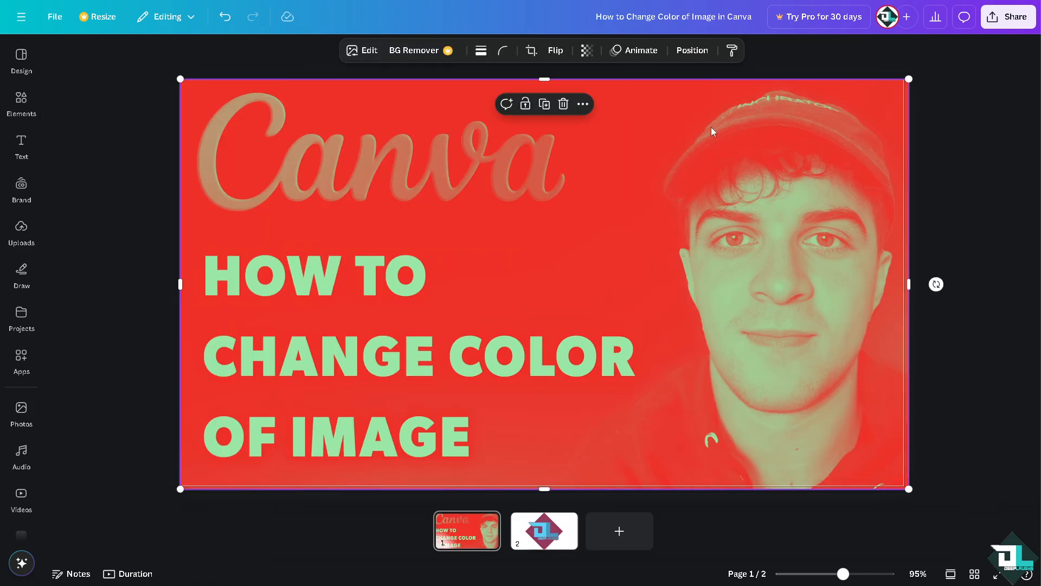
# - Review the file types available for downloading the design, and close the download options without exporting
pyautogui.click(1008, 19)
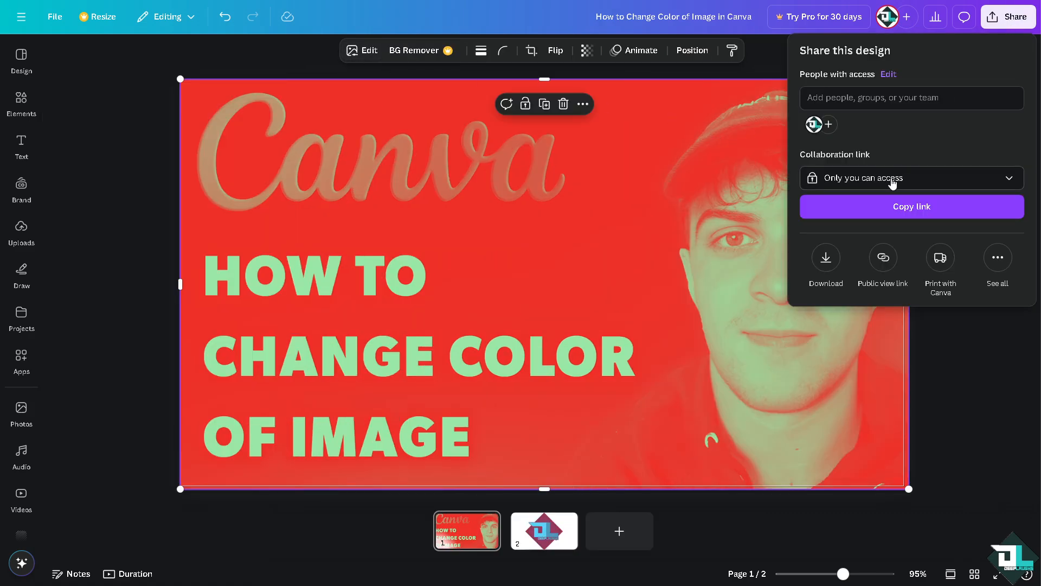
pyautogui.click(1002, 259)
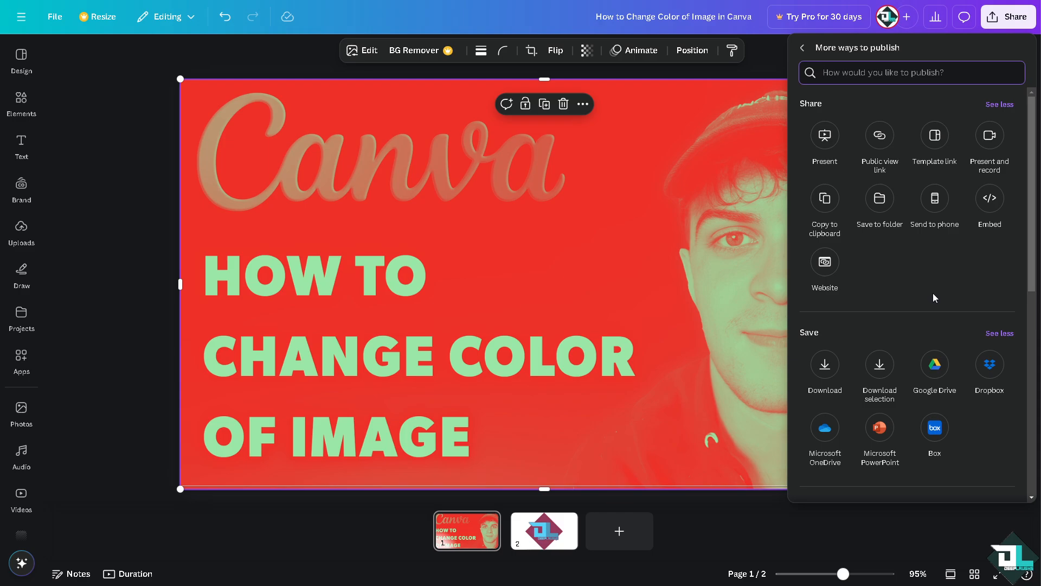
pyautogui.click(824, 365)
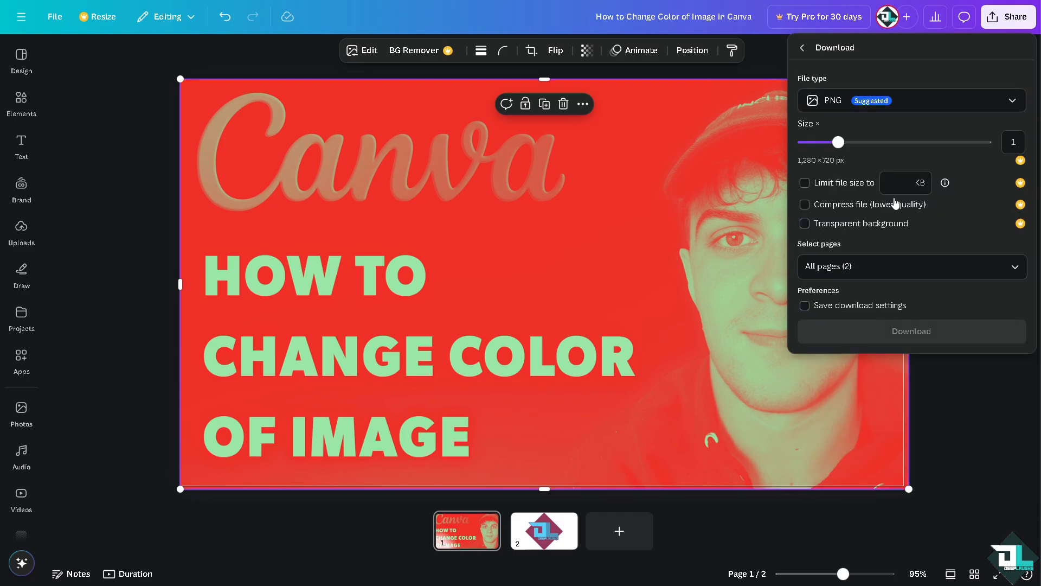
pyautogui.click(924, 112)
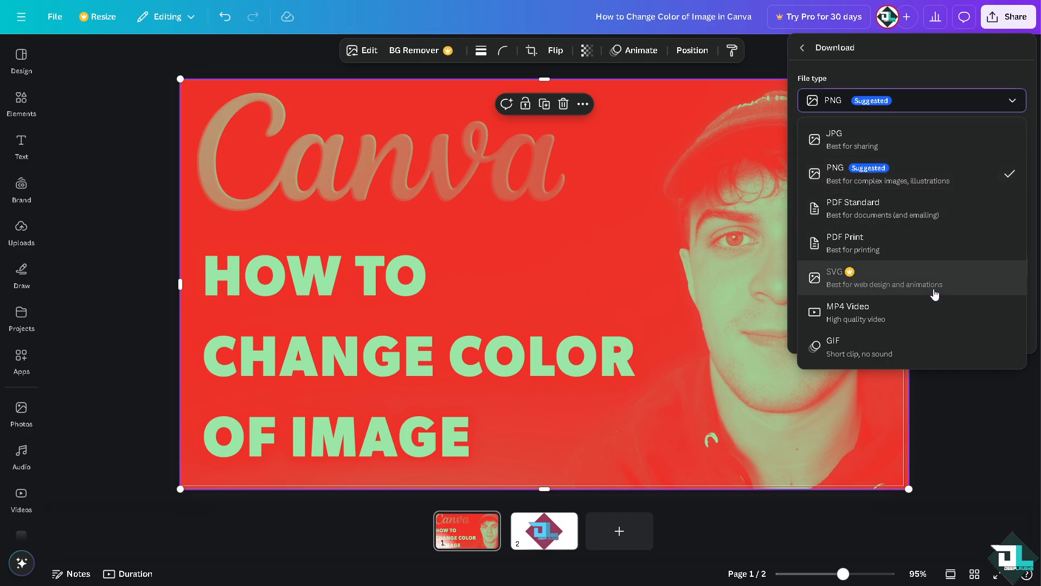
pyautogui.click(147, 92)
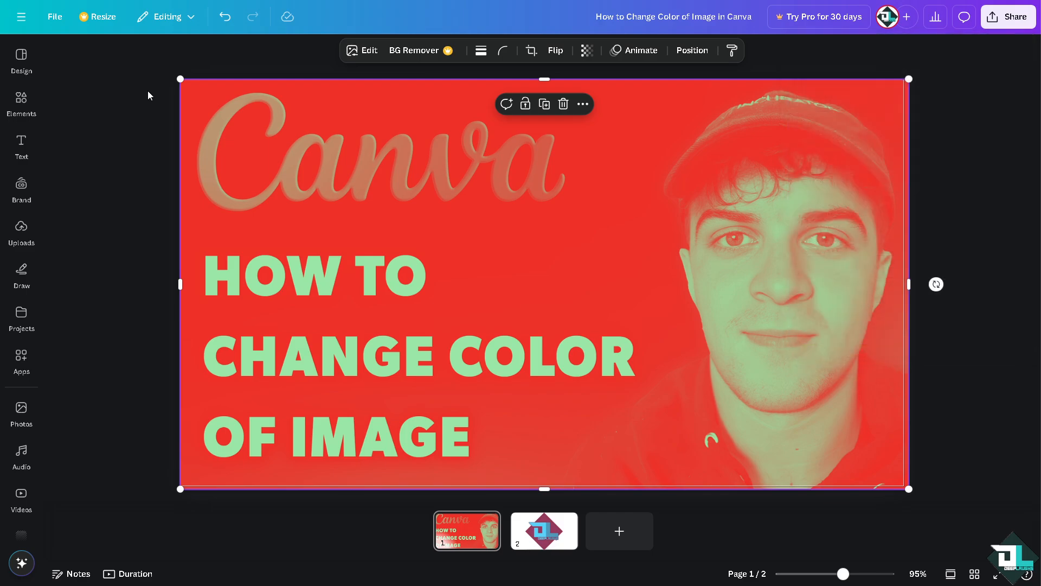